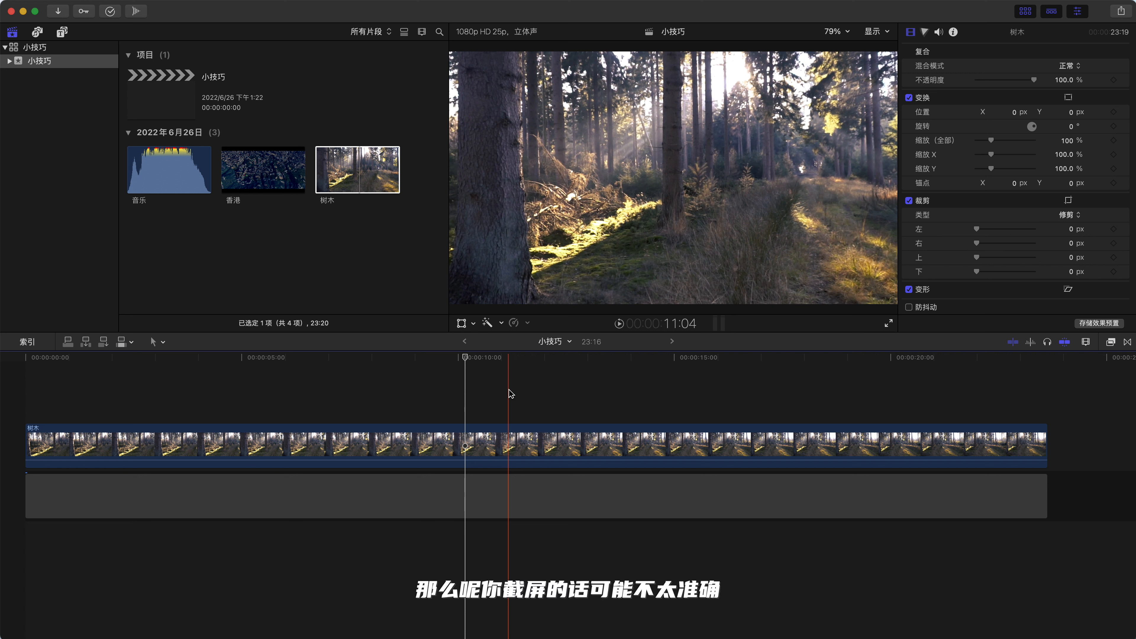
- Add the 存储当前帧 (save current frame) destination to the list of export destinations in the application settings
left_click(509, 391)
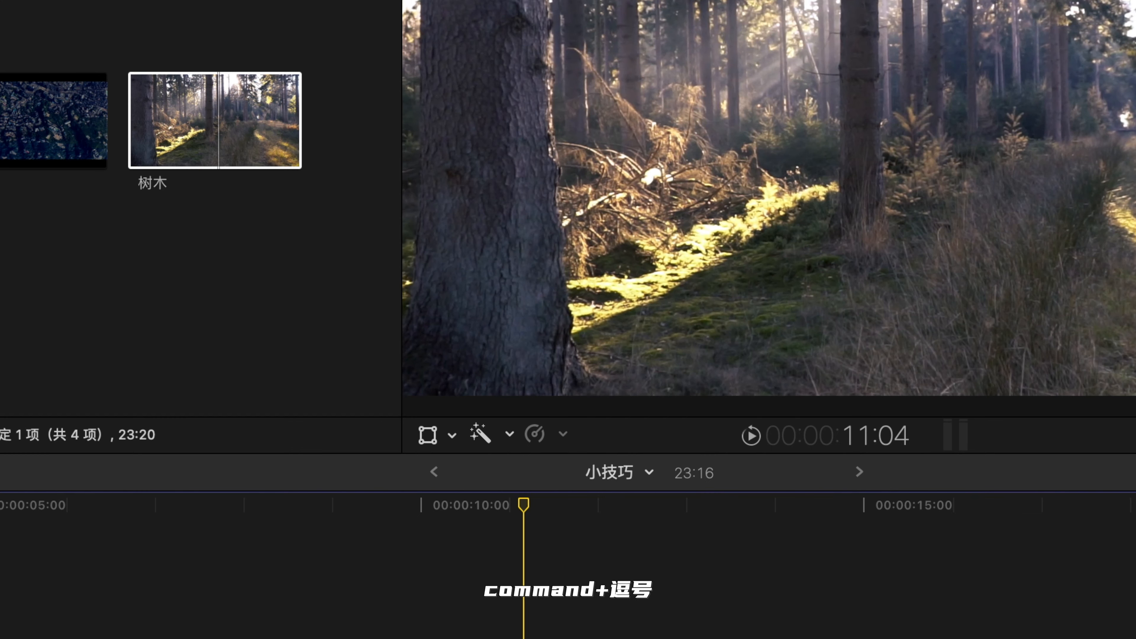
key("super+comma")
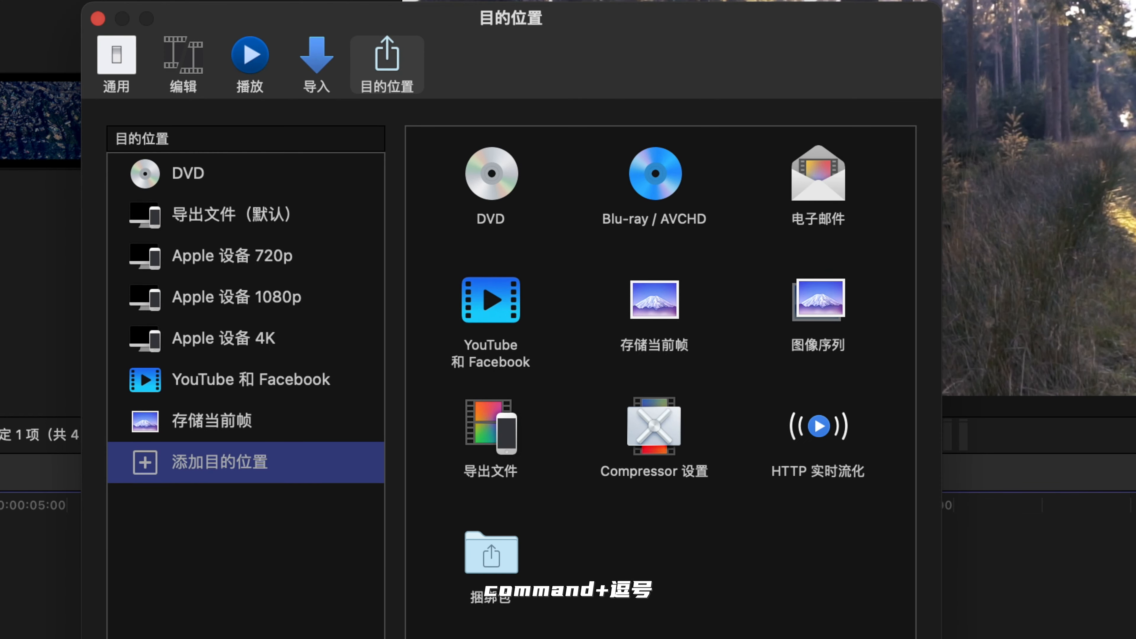
left_click(307, 421)
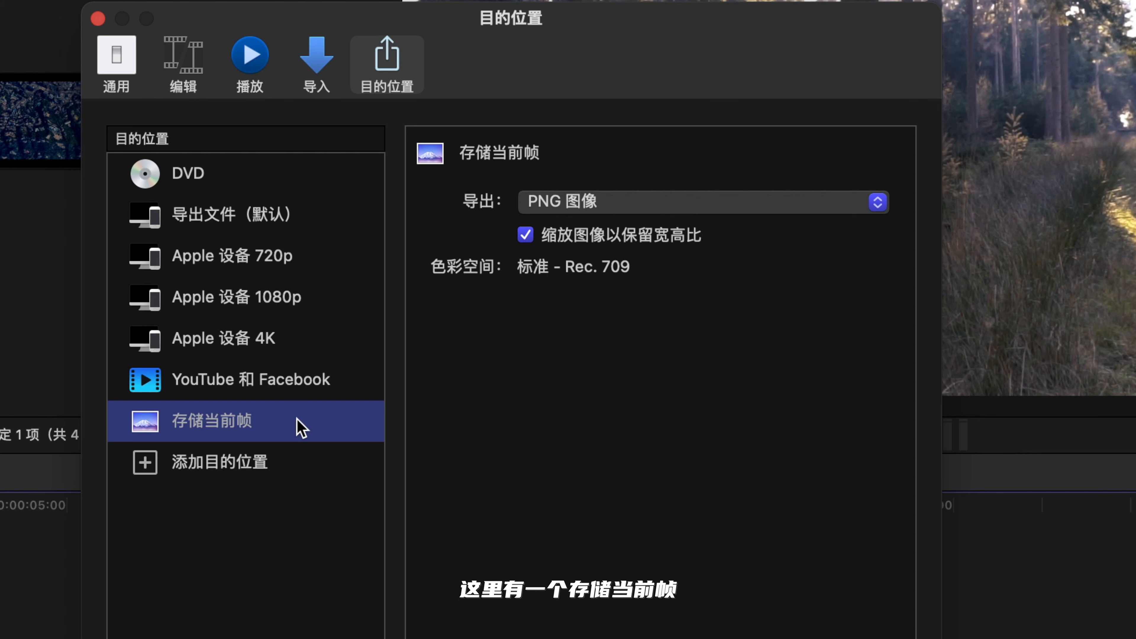
left_click(287, 475)
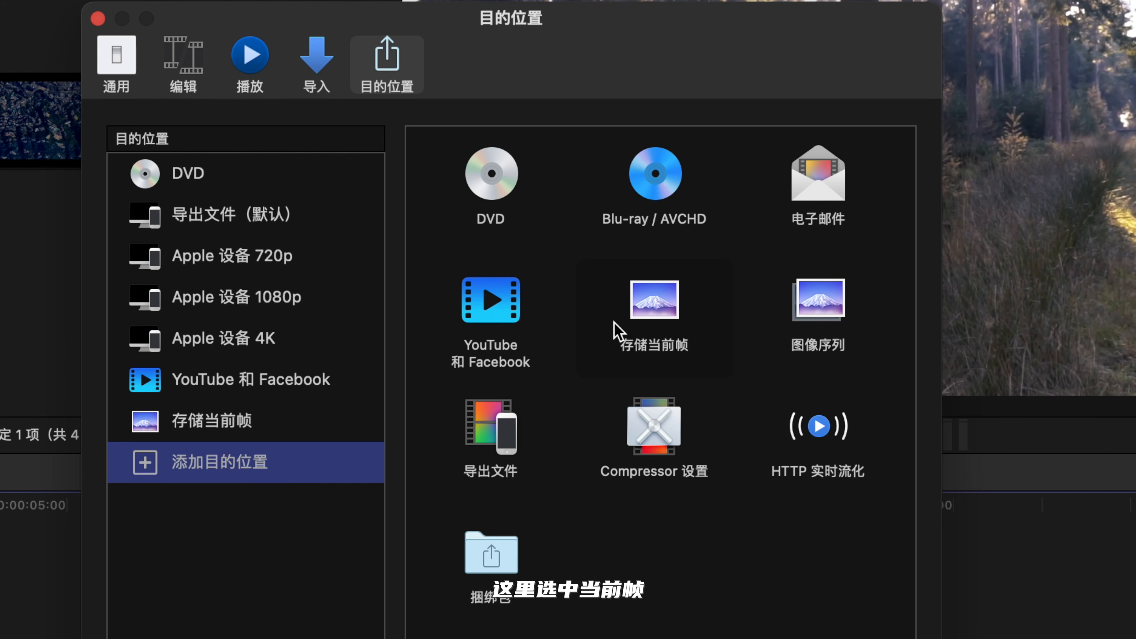
left_click_drag(654, 297, 277, 417)
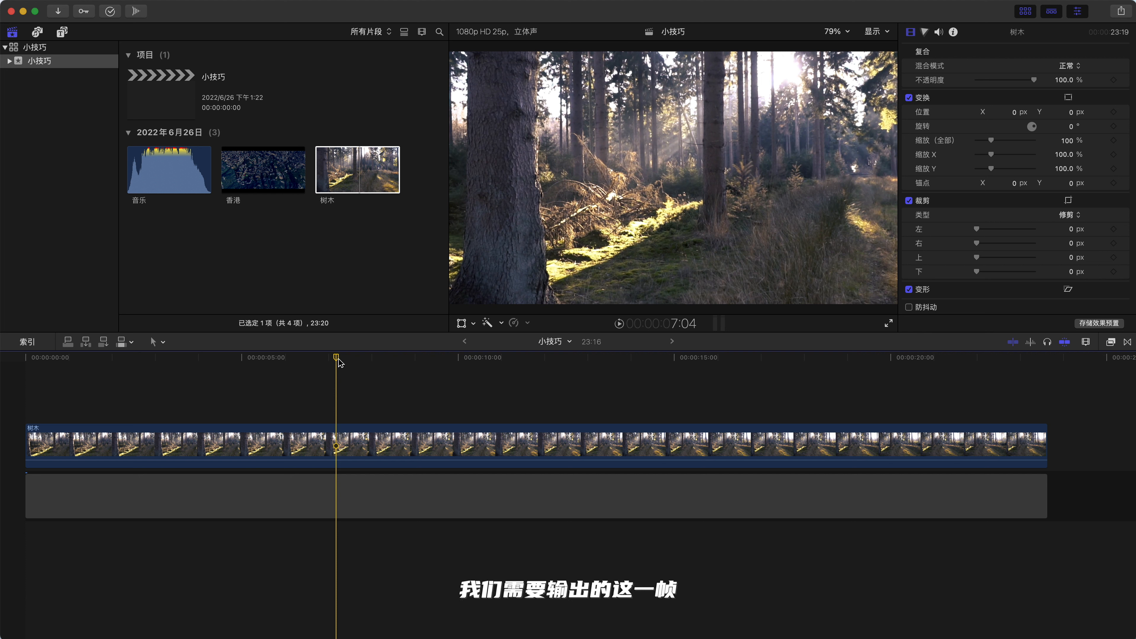
- Start sharing the frame at 7:04 with the 存储当前帧 (save current frame) destination
left_click(100, 1)
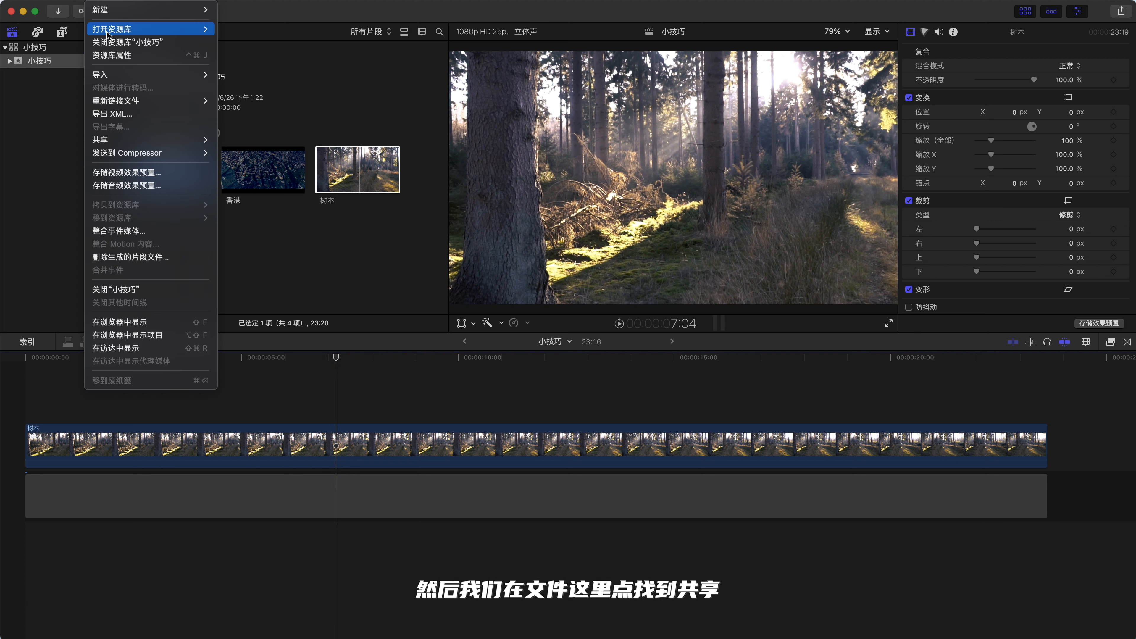
mouse_move(162, 144)
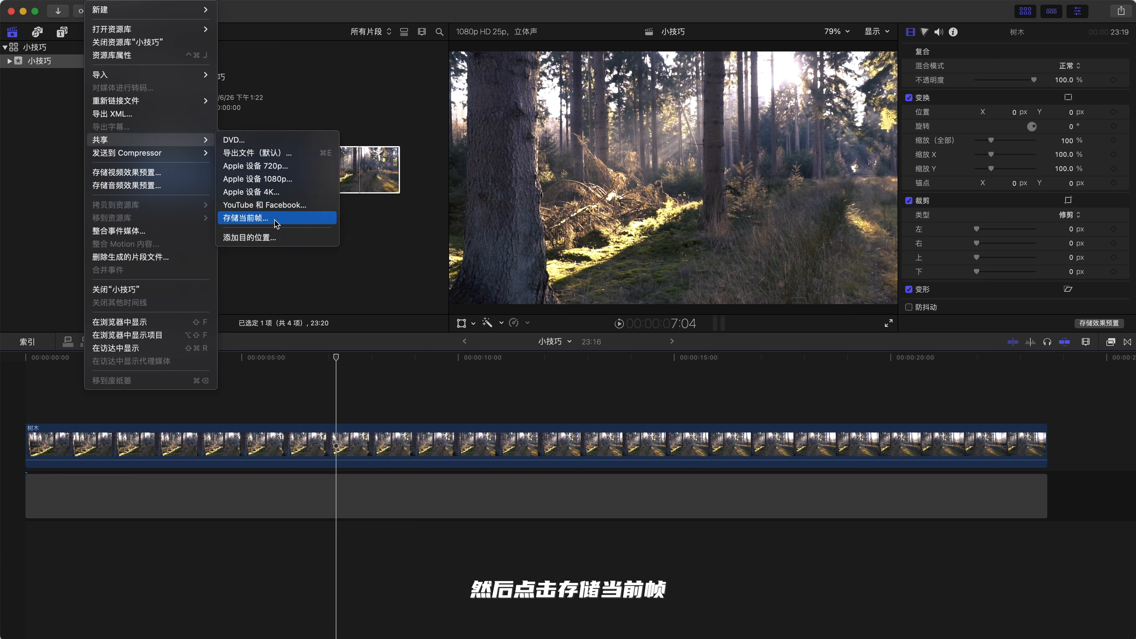
left_click(408, 337)
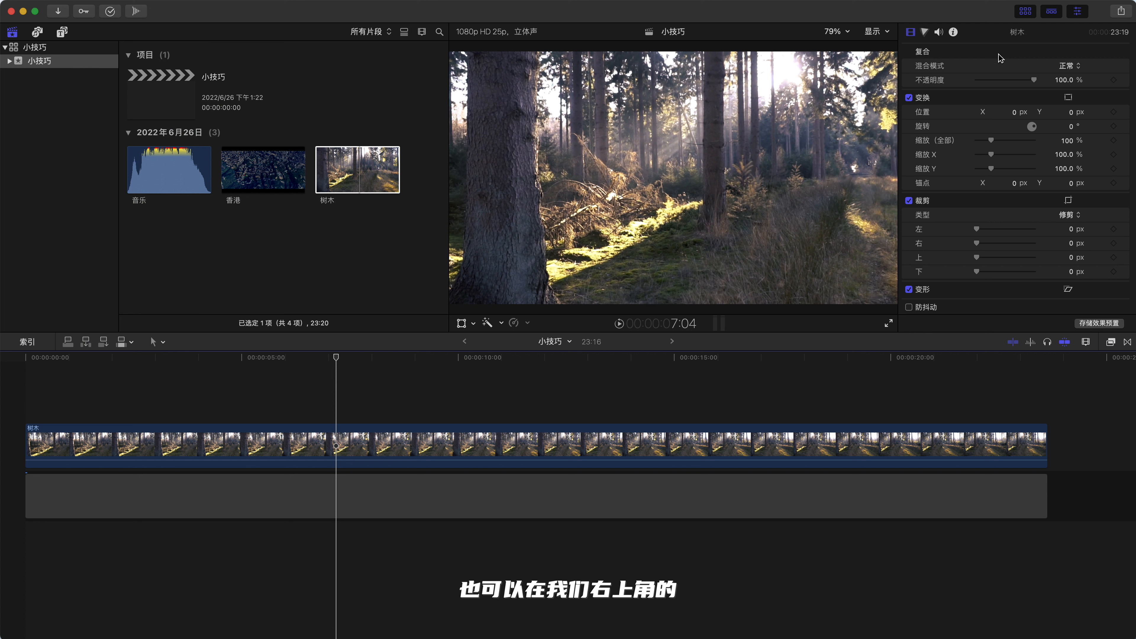
left_click(1120, 13)
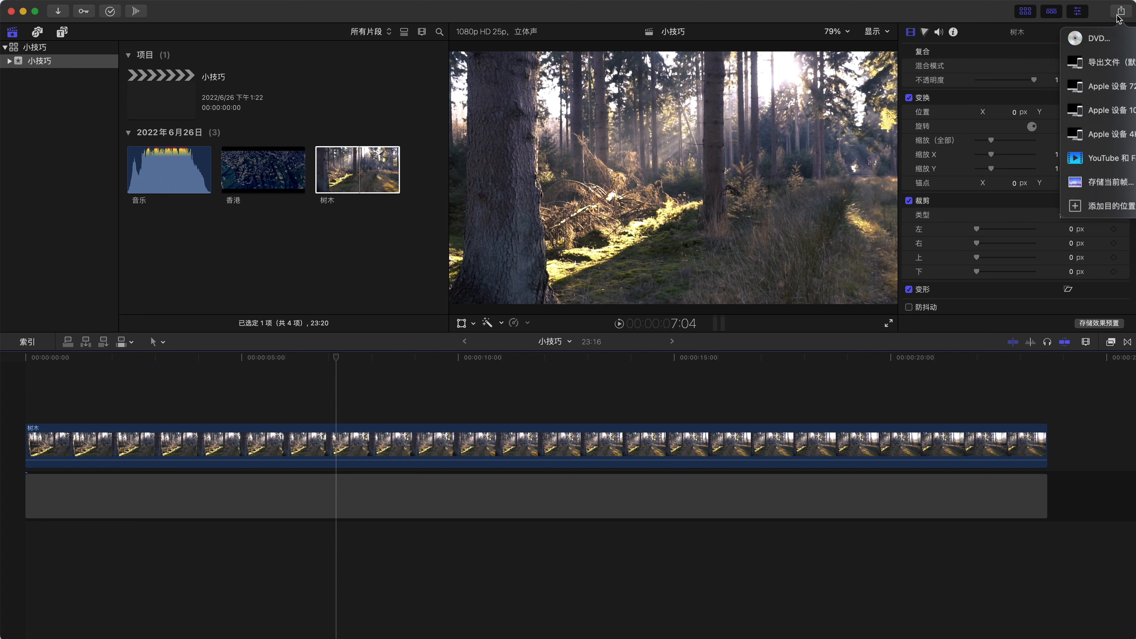
left_click(1082, 181)
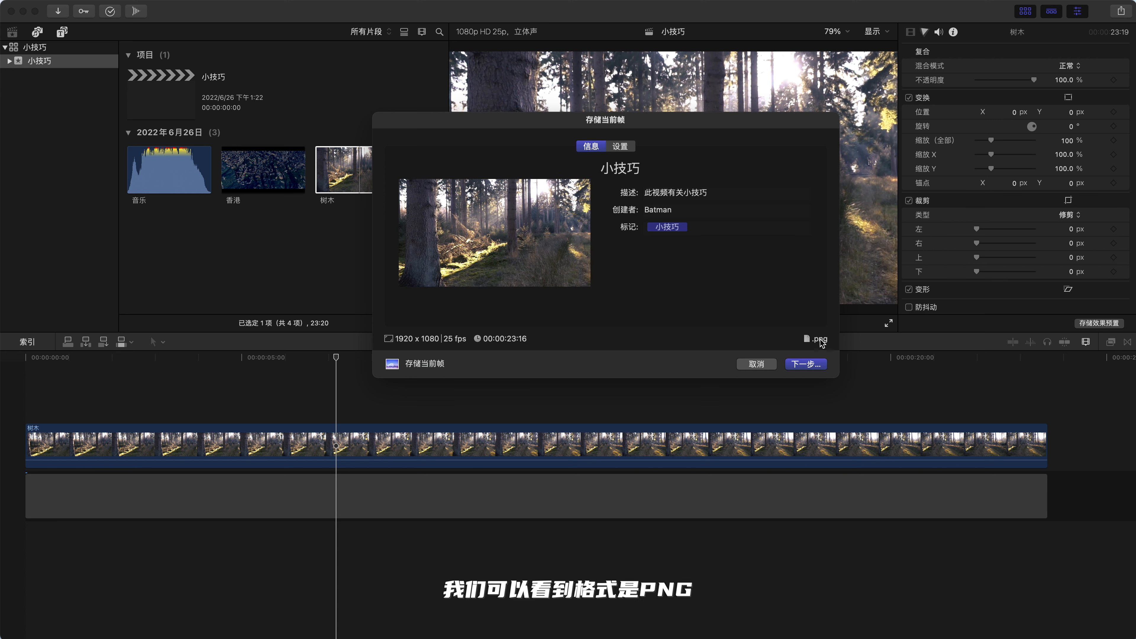
- Examine which image formats the saved frame can be exported in
left_click(631, 149)
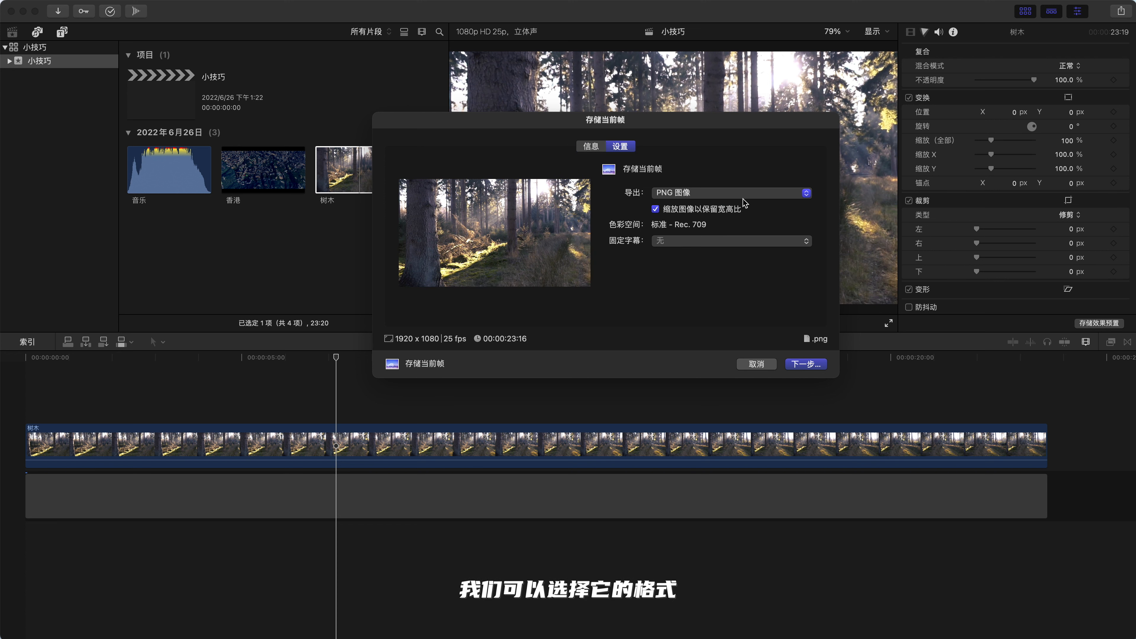
left_click(736, 196)
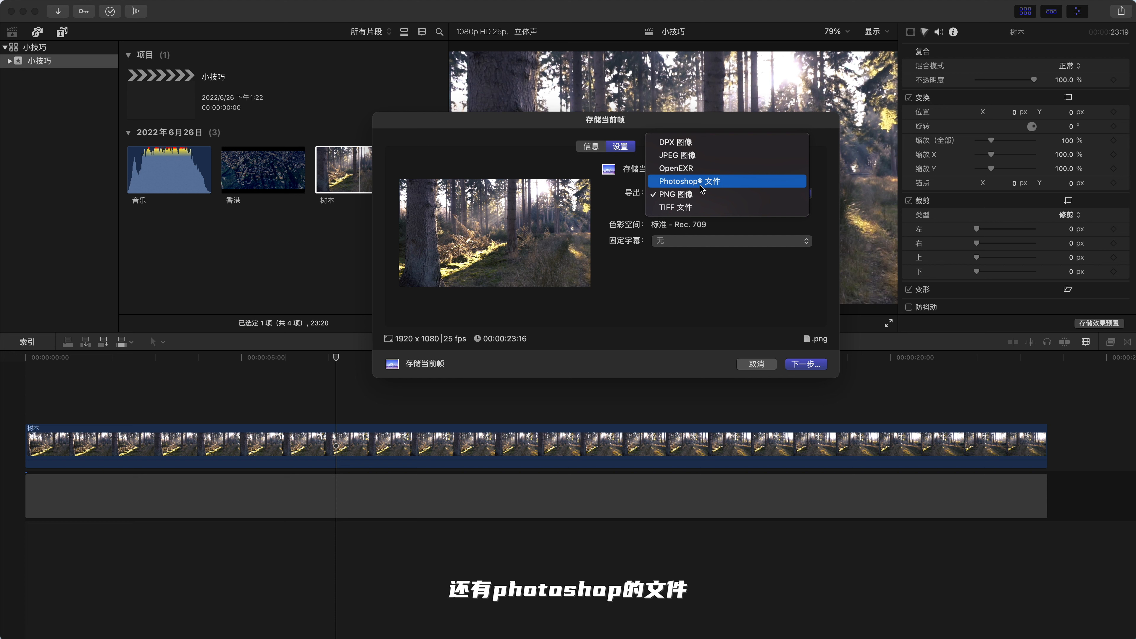
left_click(766, 348)
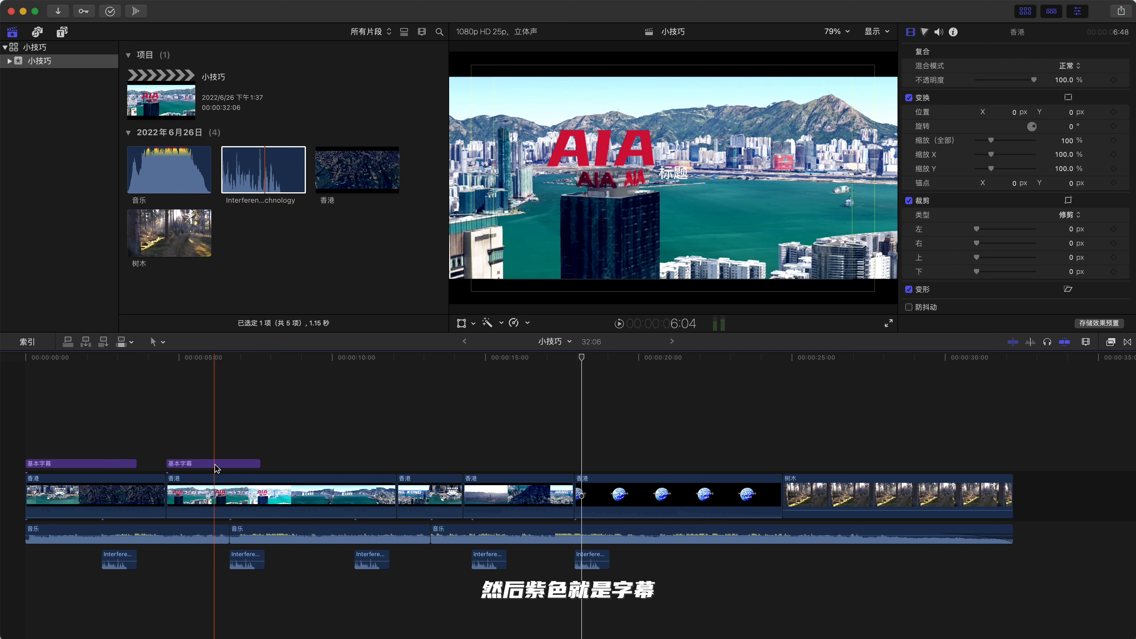
- Inspect a 基本字幕 title, a 香港 video clip and the last sound effect in the timeline to compare their colours
left_click(216, 468)
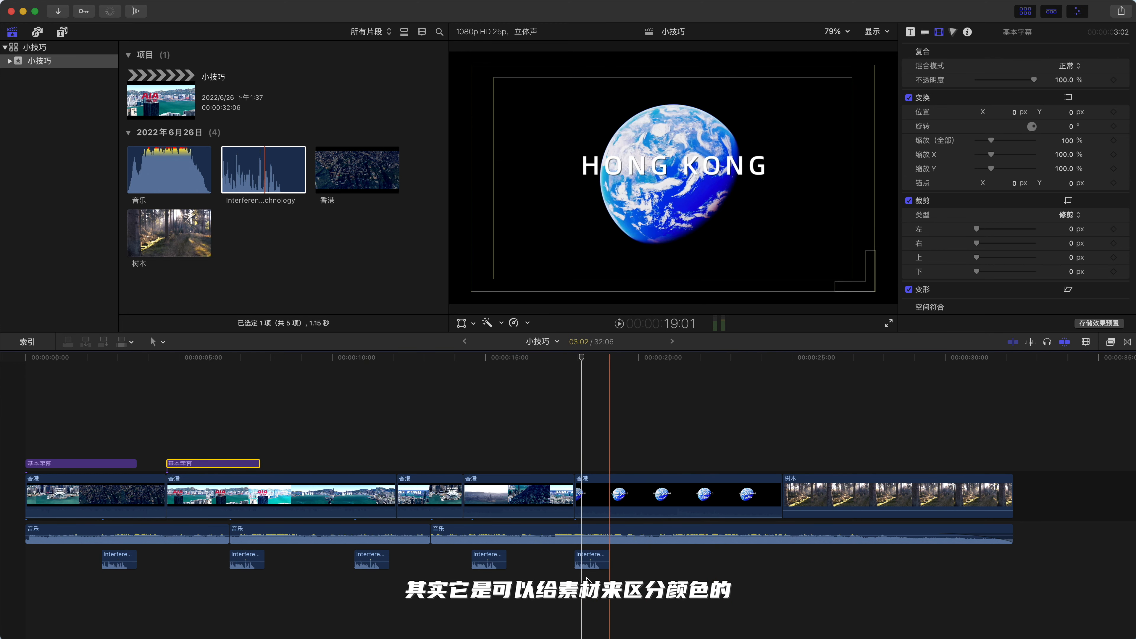
left_click(517, 496)
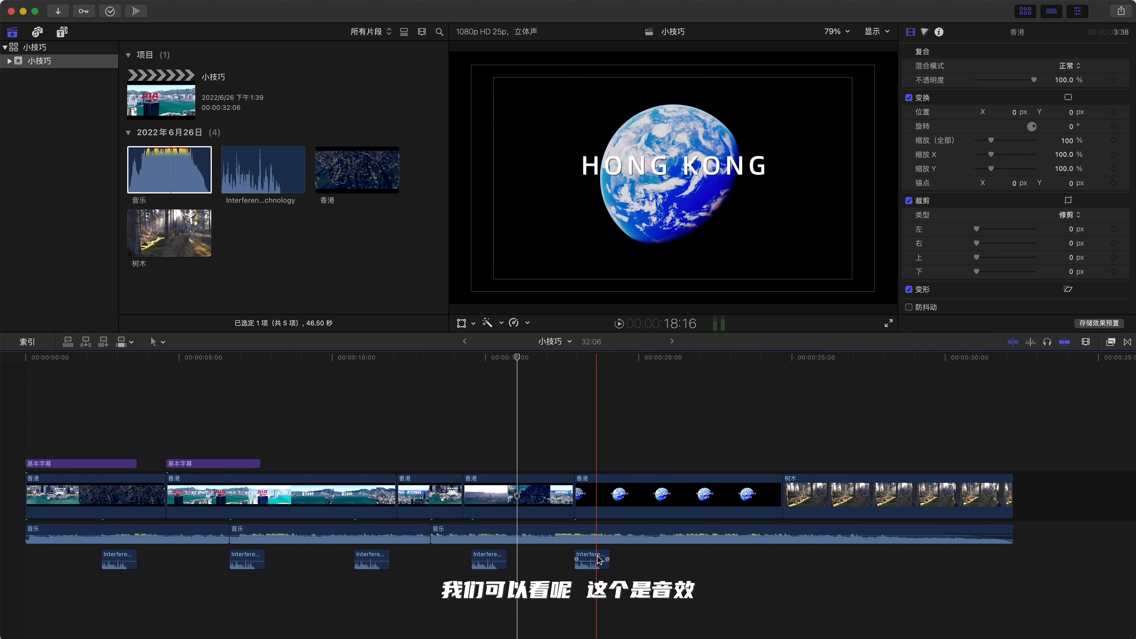
left_click(595, 561)
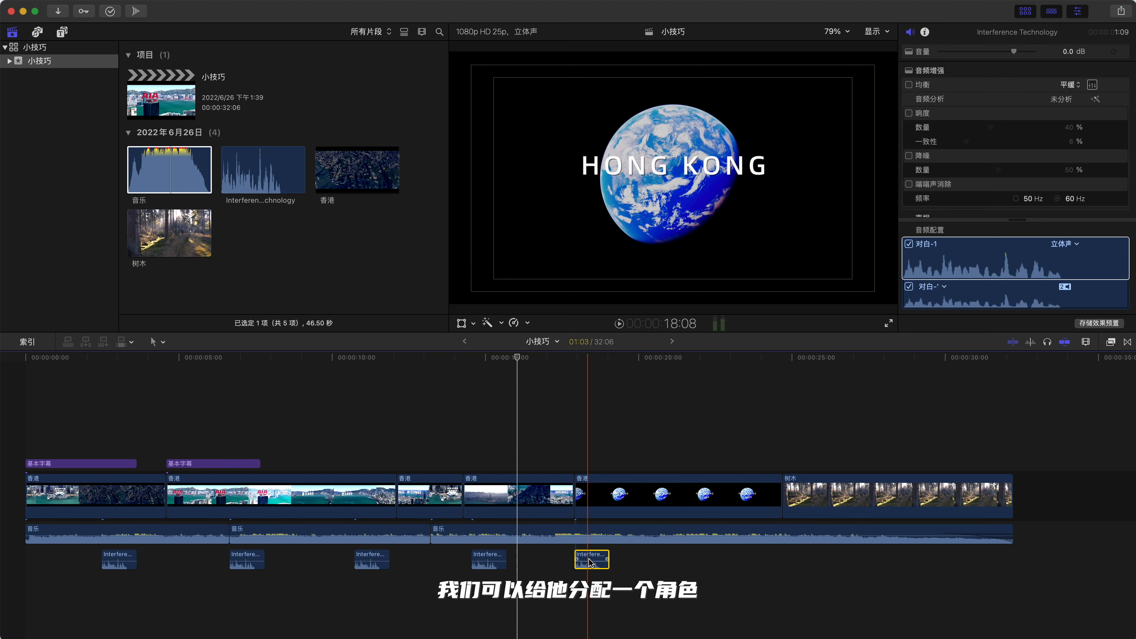
- Assign the 效果 (effects) audio role to all five Interference Technology sound effect clips
left_click_drag(631, 562, 81, 570)
right_click(251, 562)
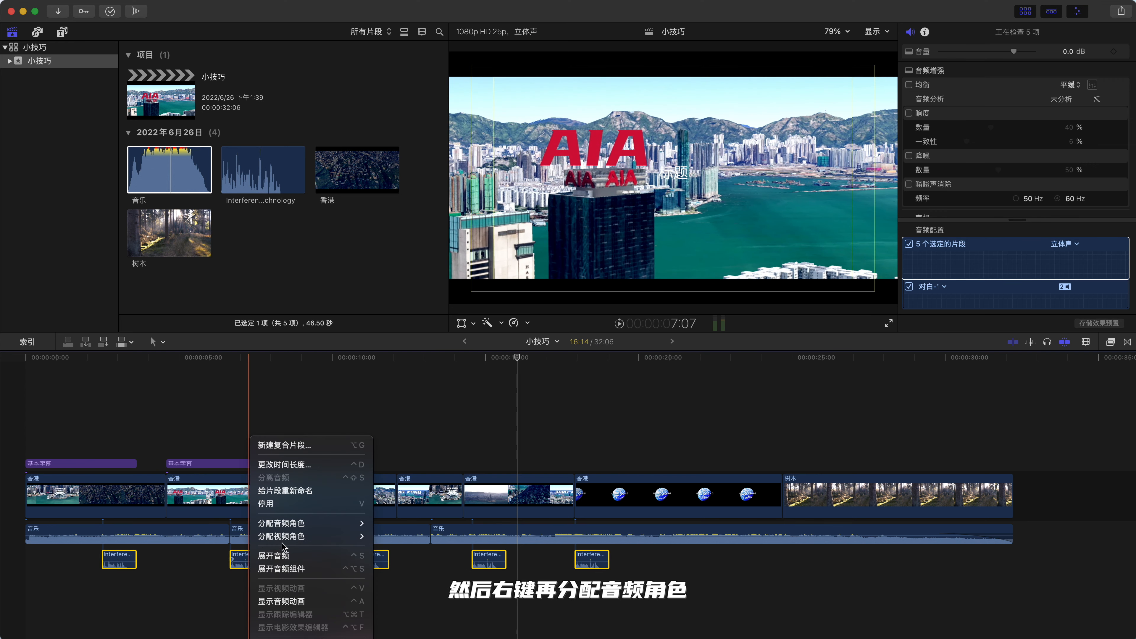
mouse_move(318, 527)
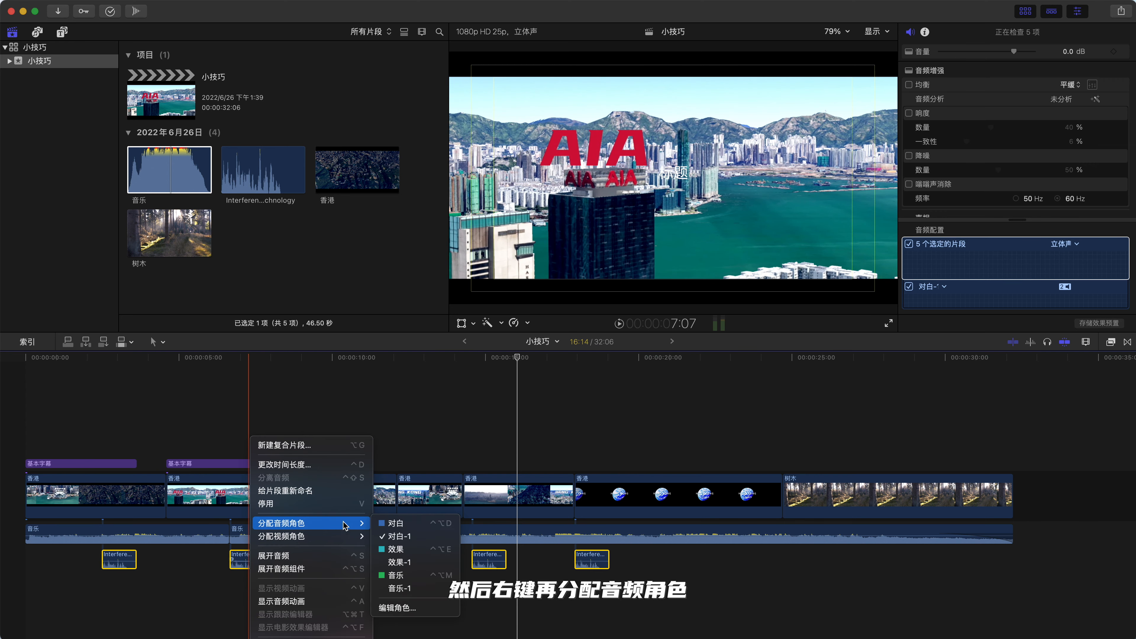
left_click(407, 550)
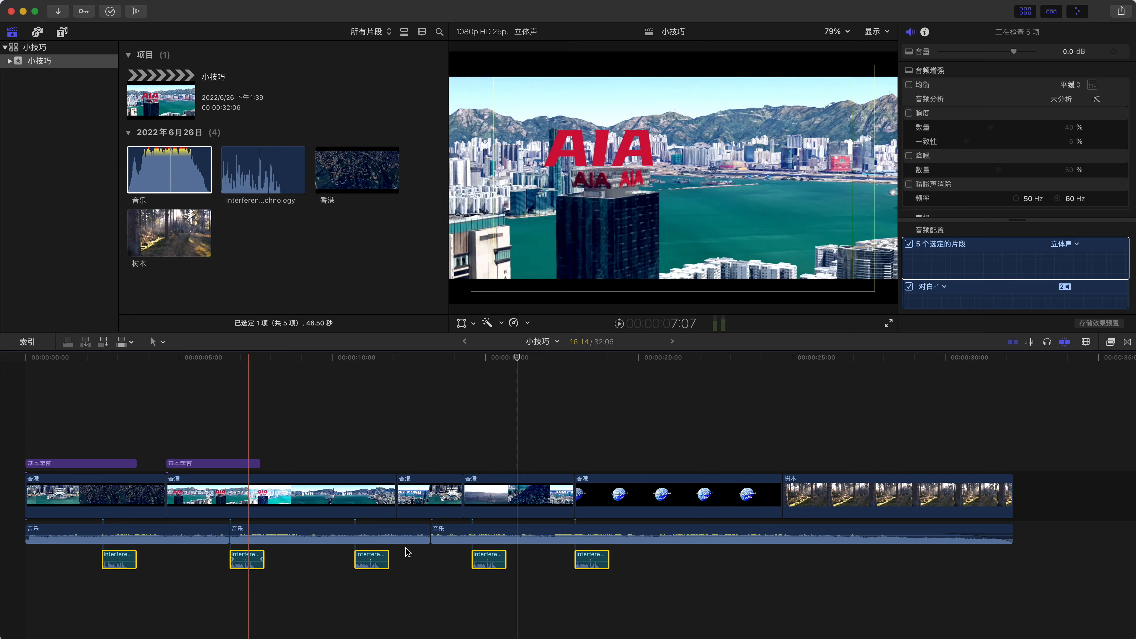
left_click(387, 578)
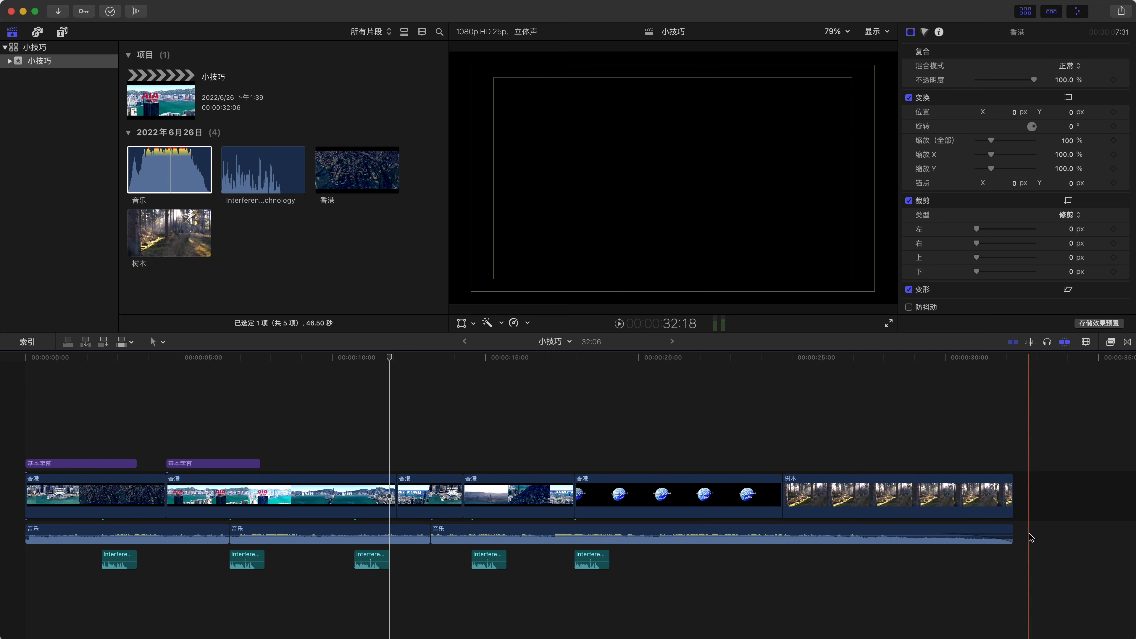
- Assign the 音乐 (music) audio role to the three 音乐 clips in the timeline
left_click_drag(1030, 537, 226, 536)
right_click(184, 530)
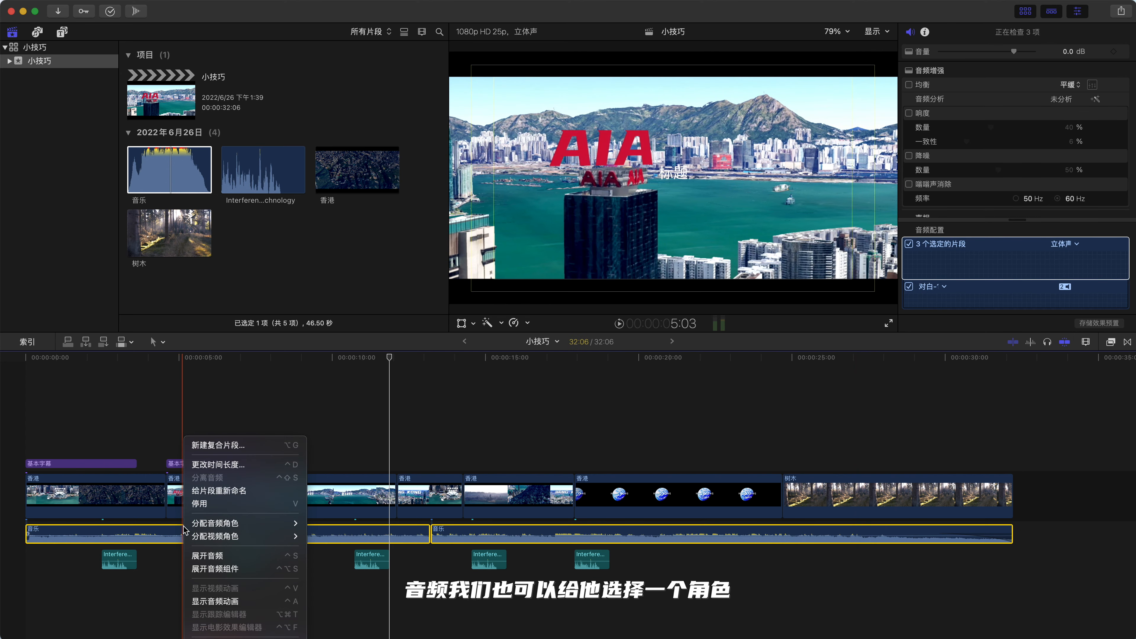
mouse_move(250, 522)
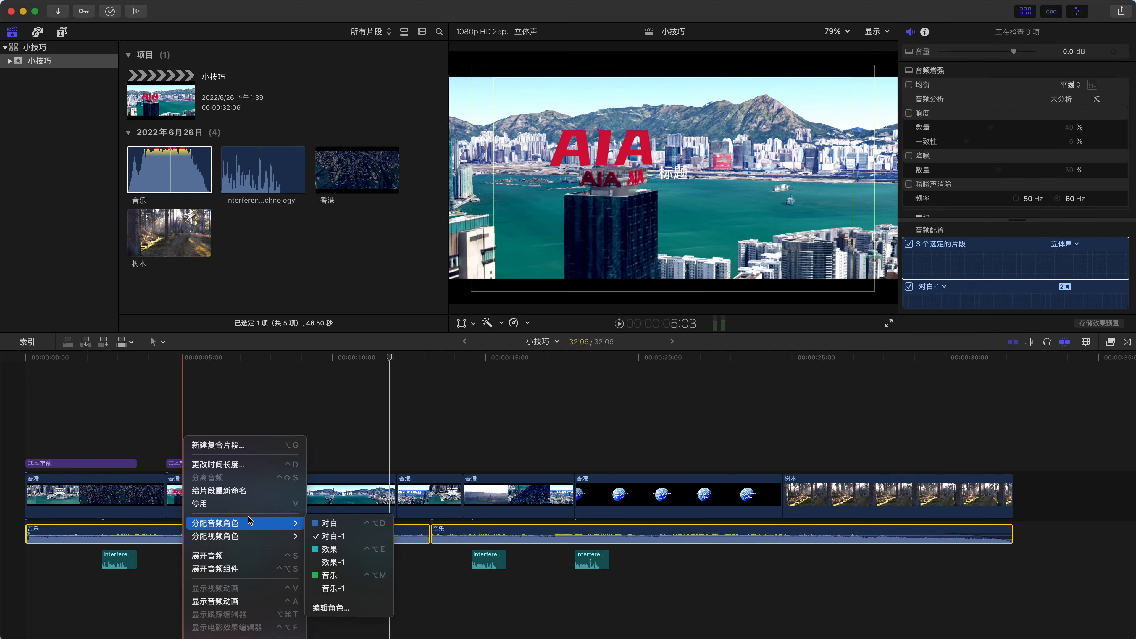
left_click(356, 575)
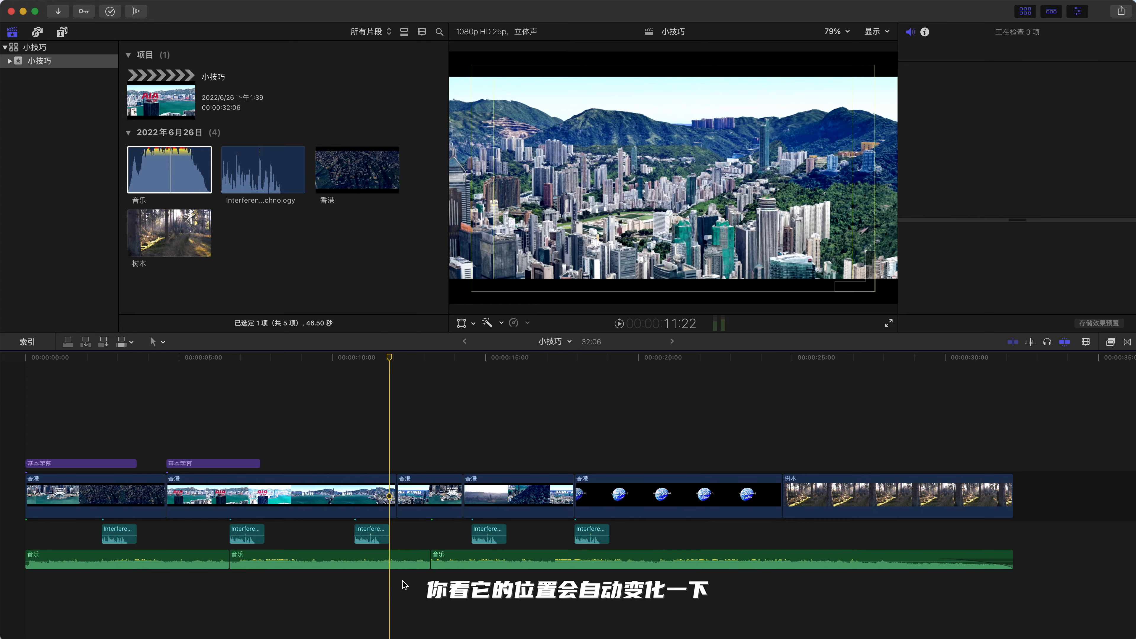
left_click(404, 584)
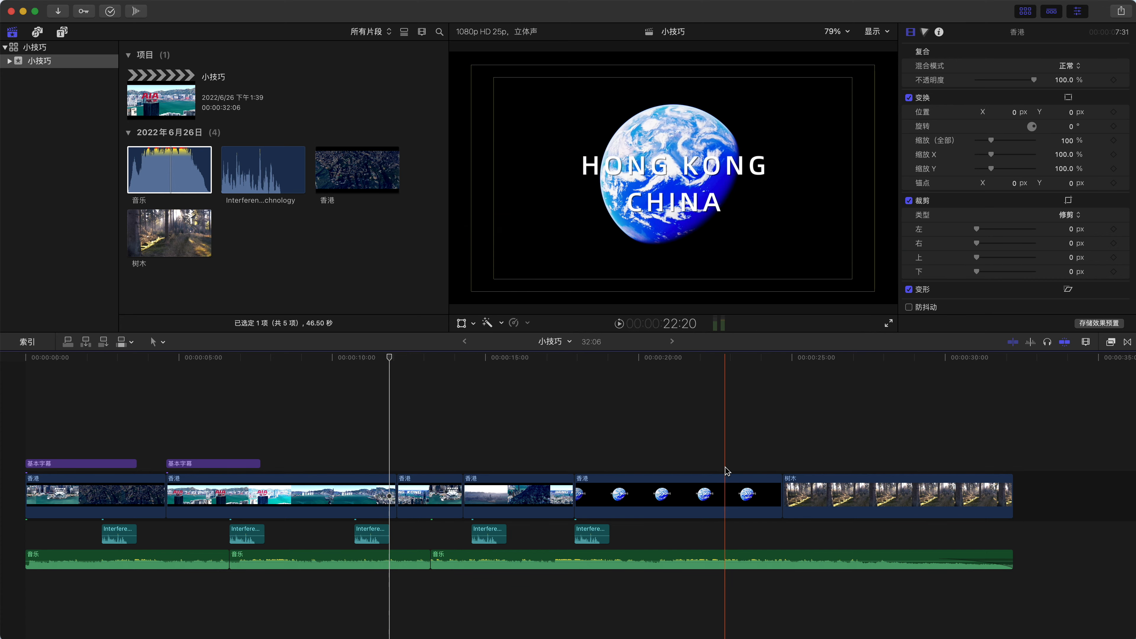
- Edit the library's roles from a title clip and change the 字幕 (titles) video role's colour to orange
left_click(213, 464)
right_click(213, 465)
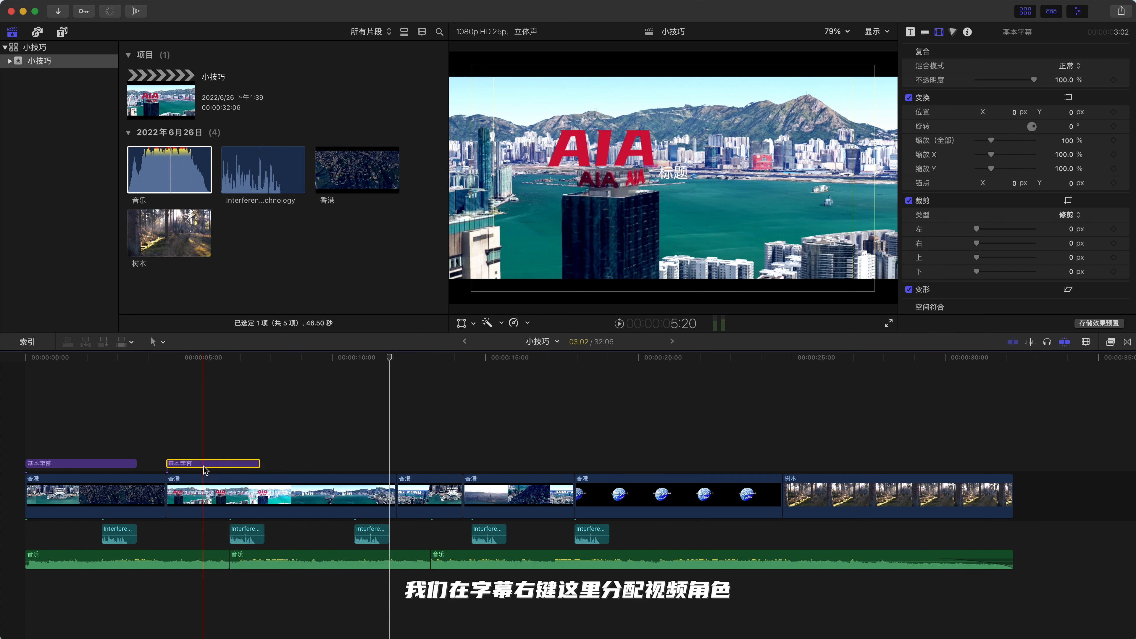
right_click(204, 466)
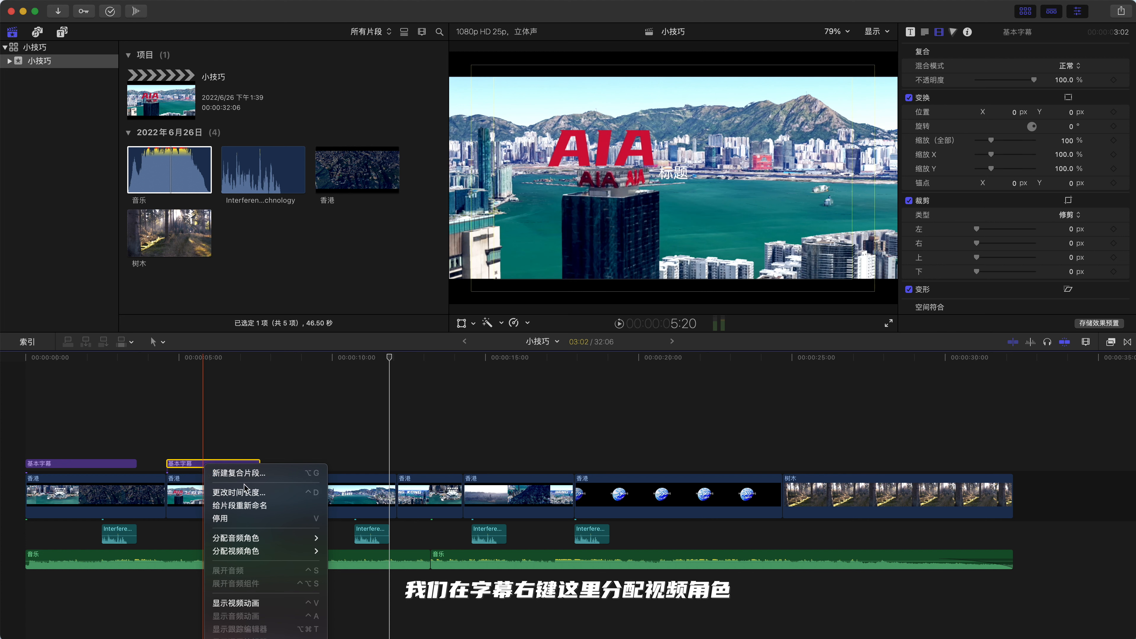
mouse_move(265, 555)
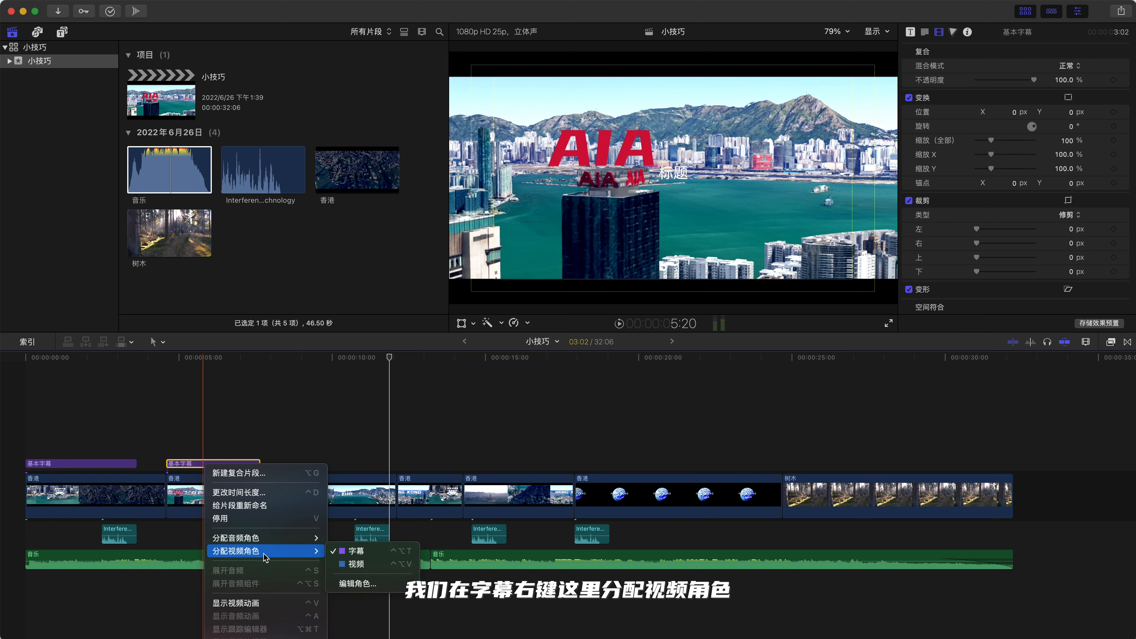
left_click(358, 583)
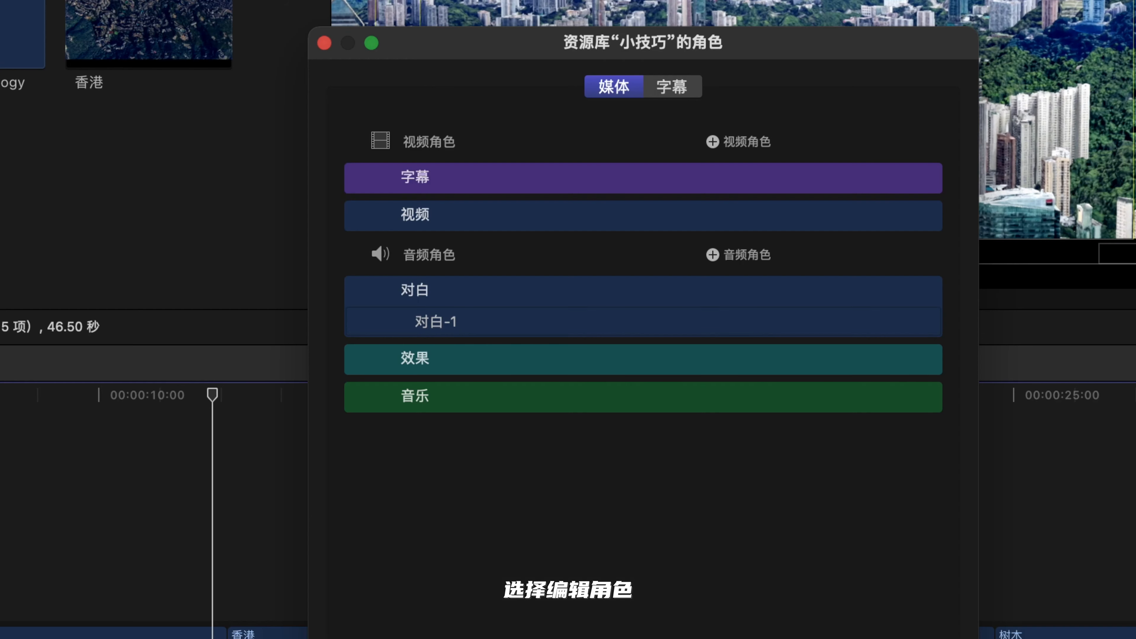
left_click(839, 179)
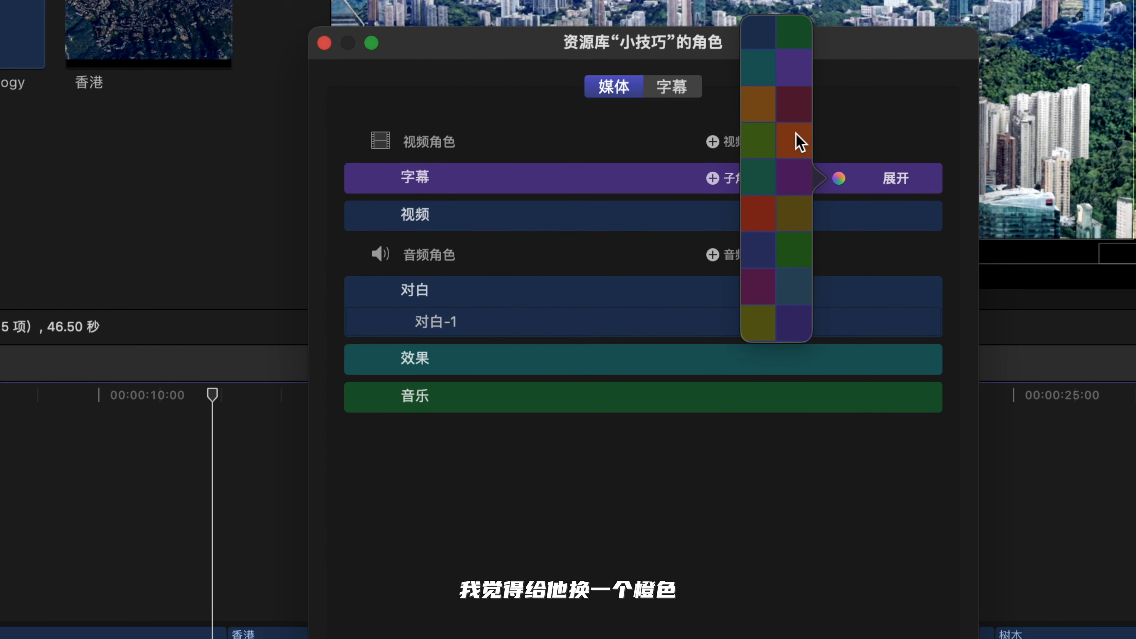
left_click(797, 143)
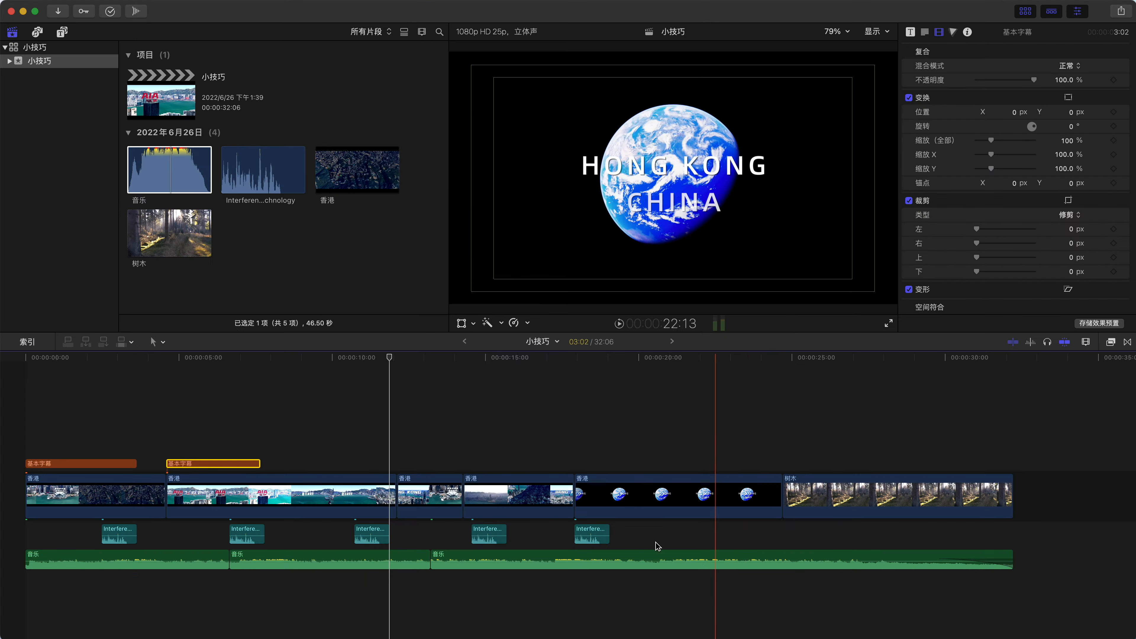
left_click(192, 433)
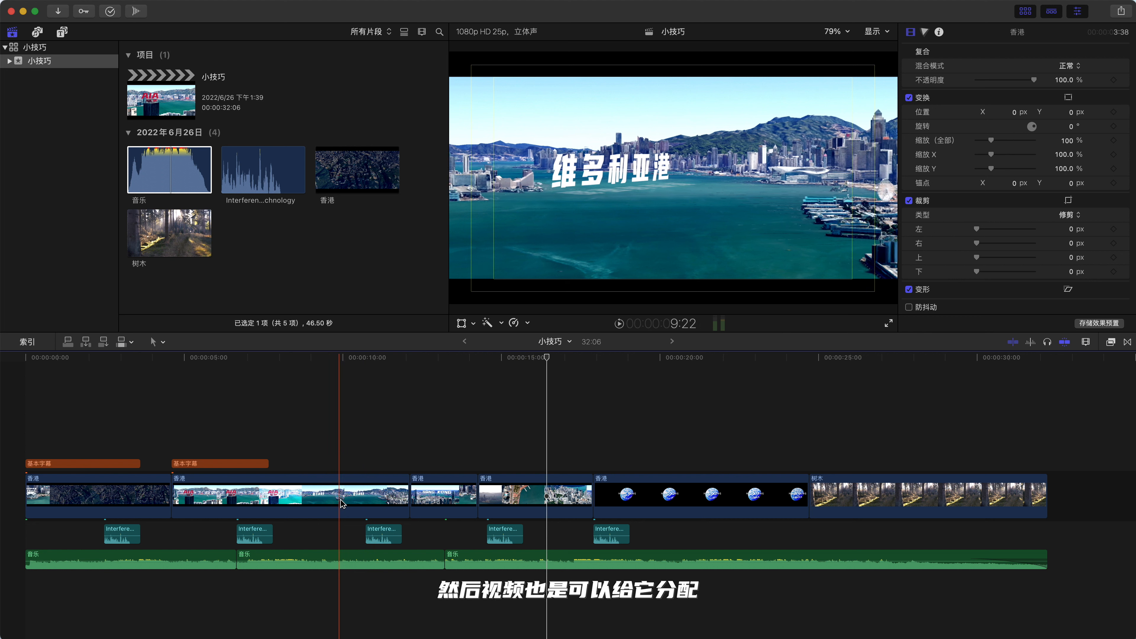
- Edit the roles from the second 香港 video clip and add a new video role to the library
right_click(342, 503)
mouse_move(420, 552)
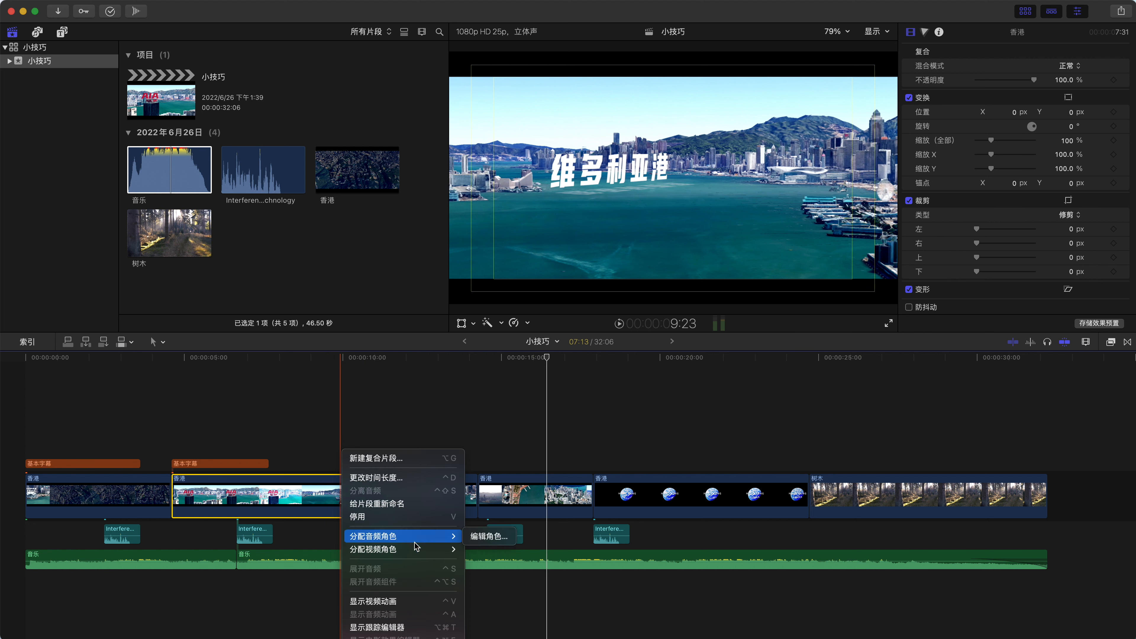
left_click(491, 581)
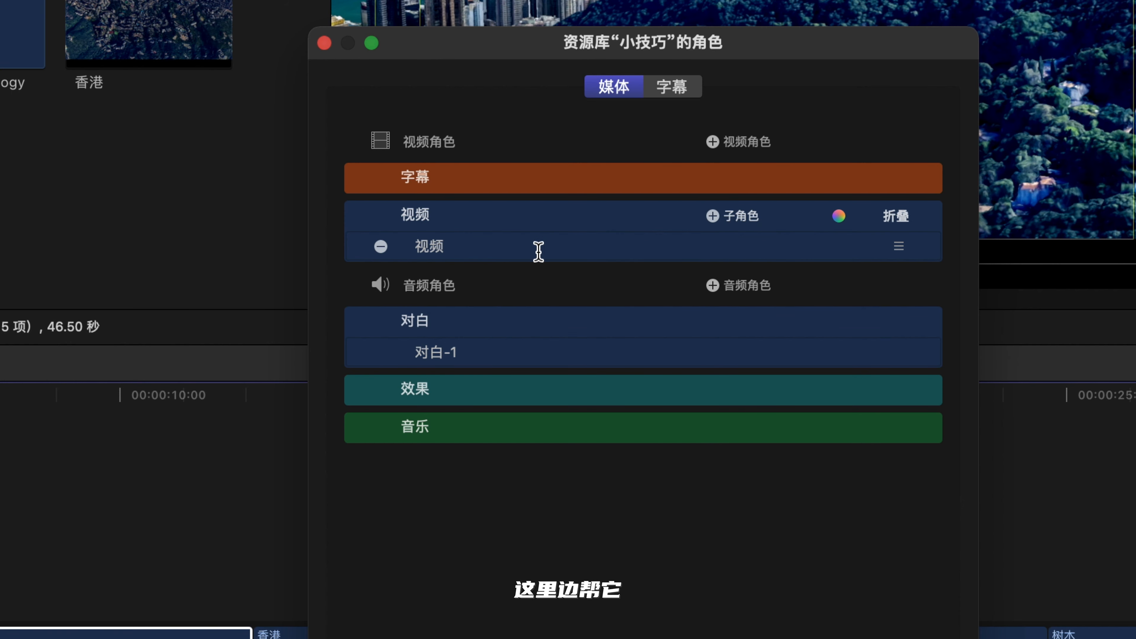
left_click(712, 142)
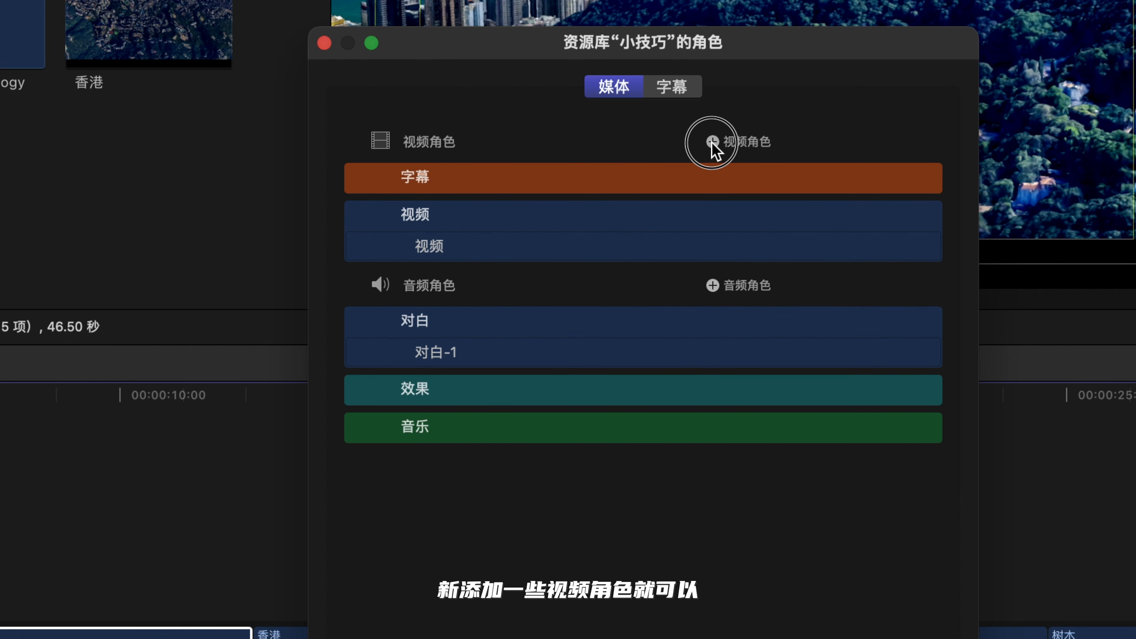
key("Return")
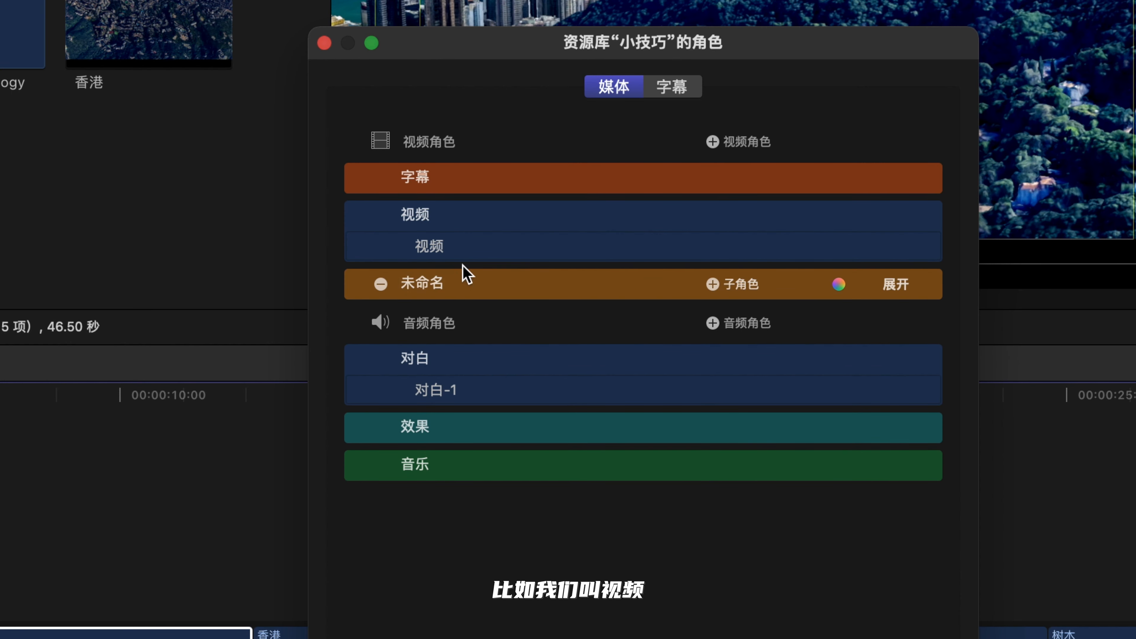
- Name the new video role 空镜 and apply the library's role changes
left_click(452, 248)
left_click(475, 285)
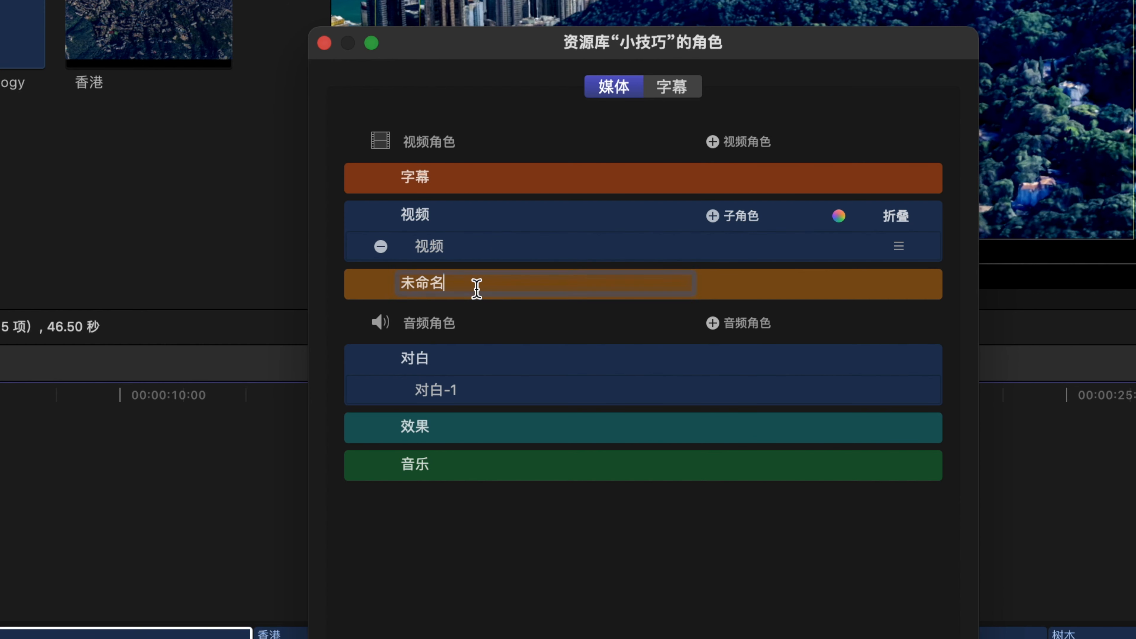
left_click(373, 288)
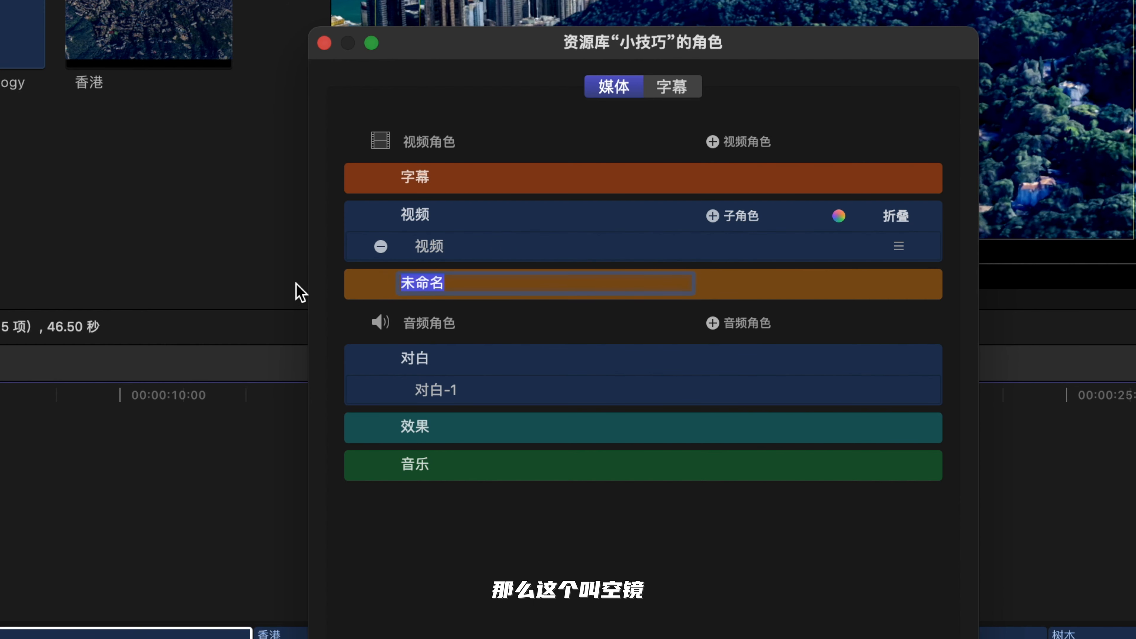
type("kong jing")
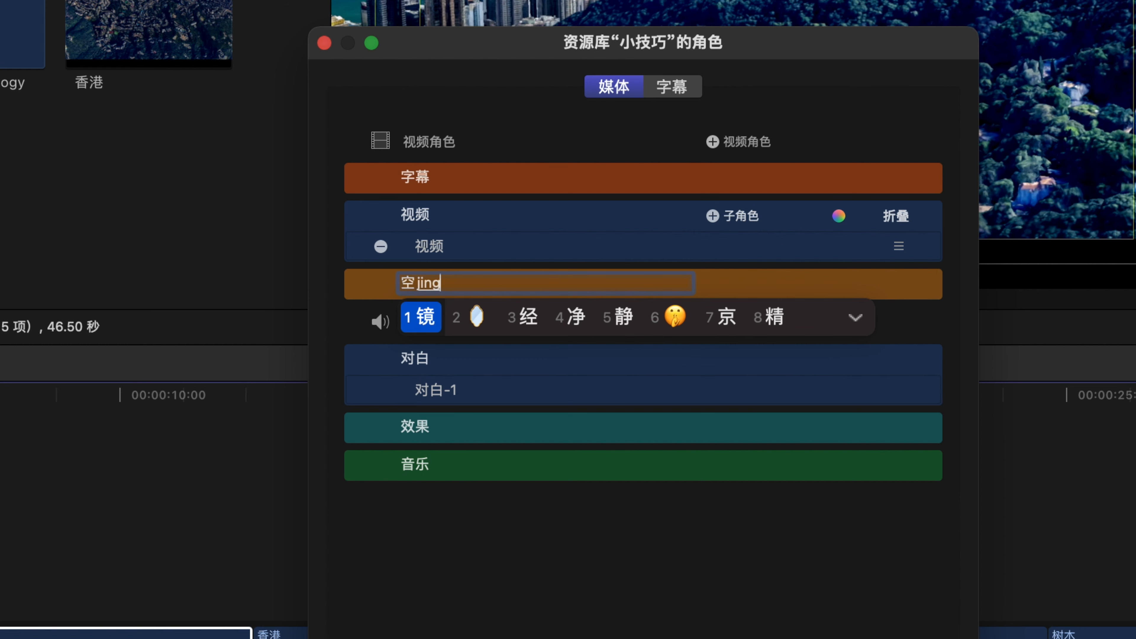
key("space")
left_click(799, 332)
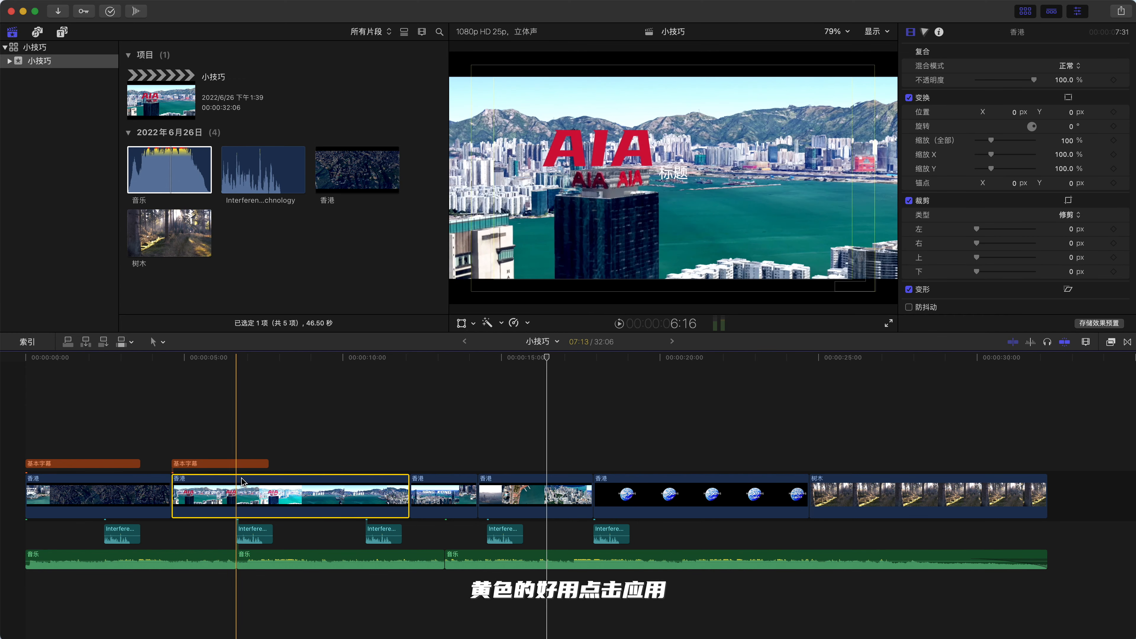
- Assign the 空镜 video role to the fourth 香港 clip in the timeline
left_click(500, 492)
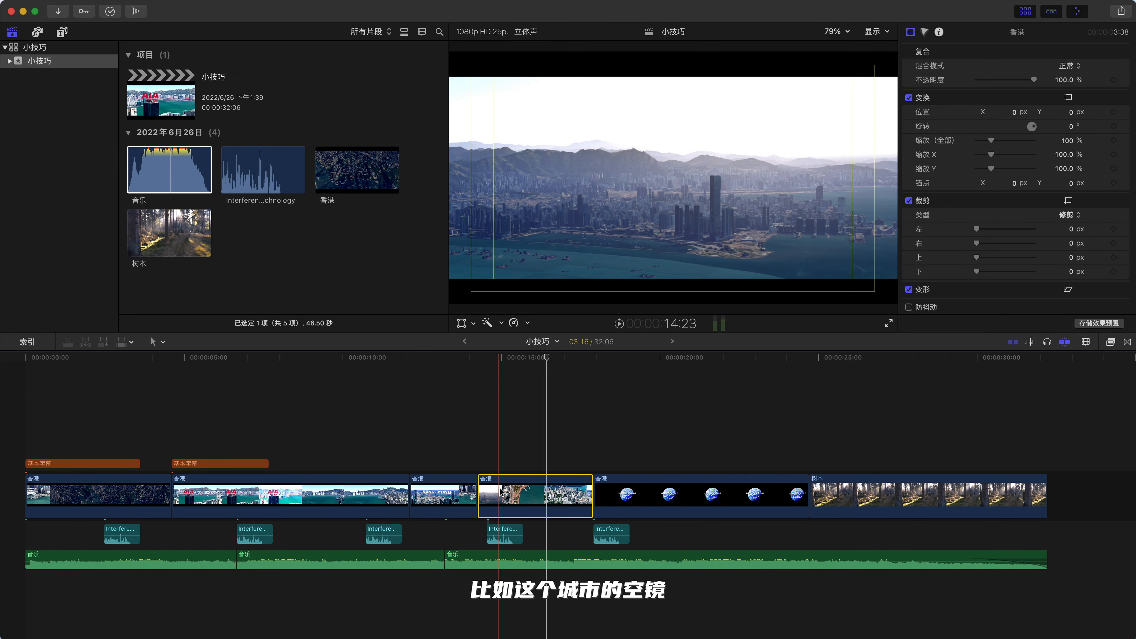
right_click(501, 492)
mouse_move(564, 549)
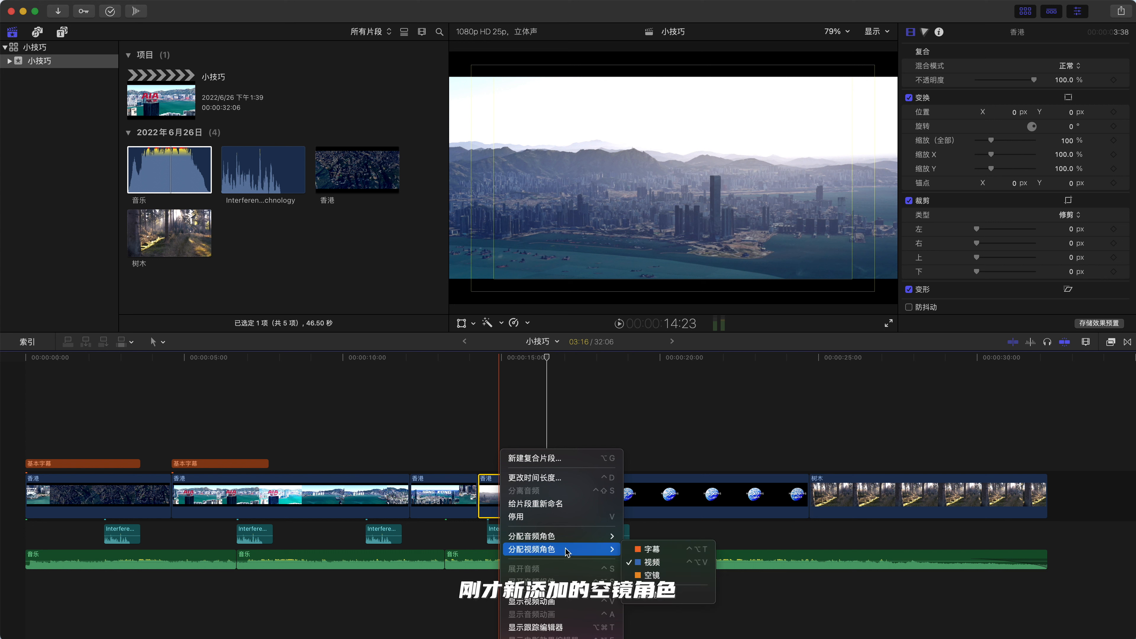
left_click(653, 576)
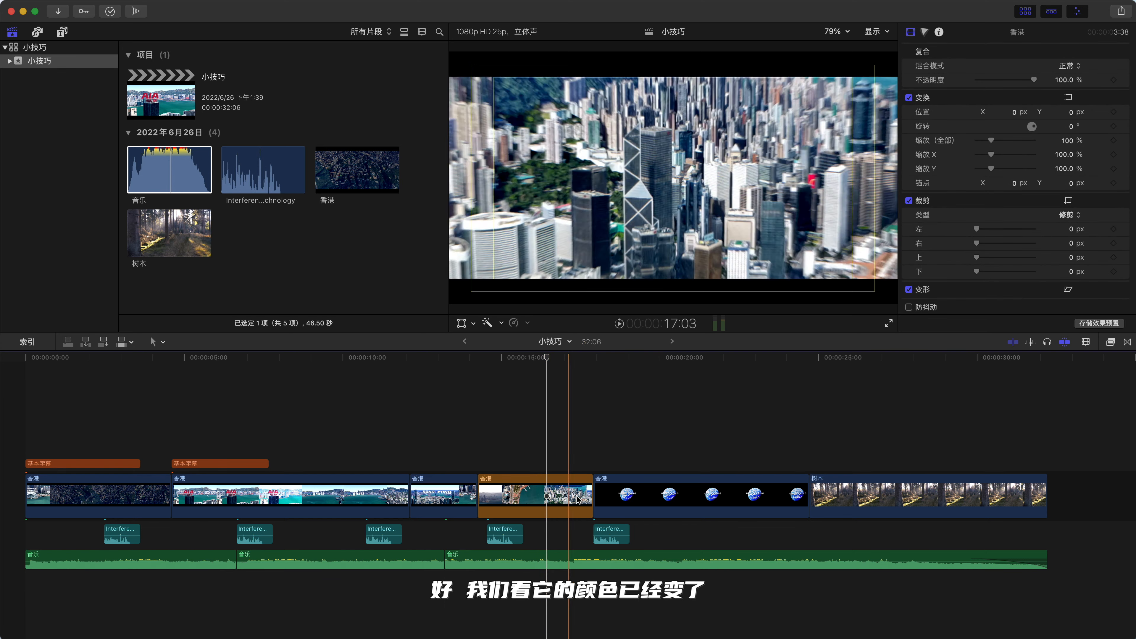
left_click(816, 490)
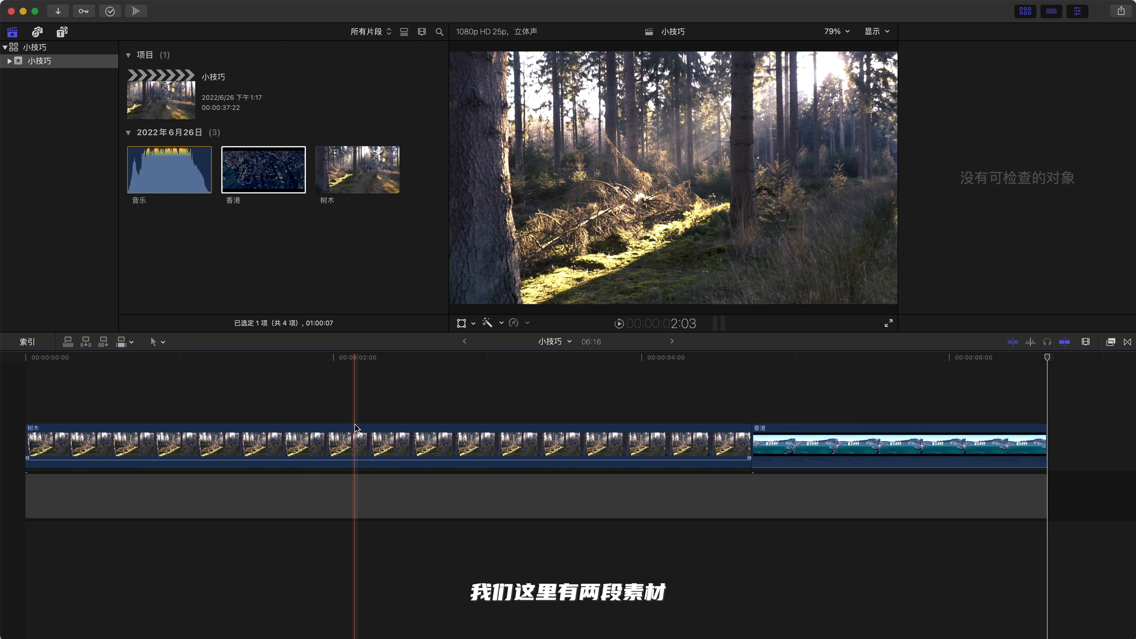
- Scale the 树木 clip to 118% and set its Y position to -56.2 px
left_click(430, 447)
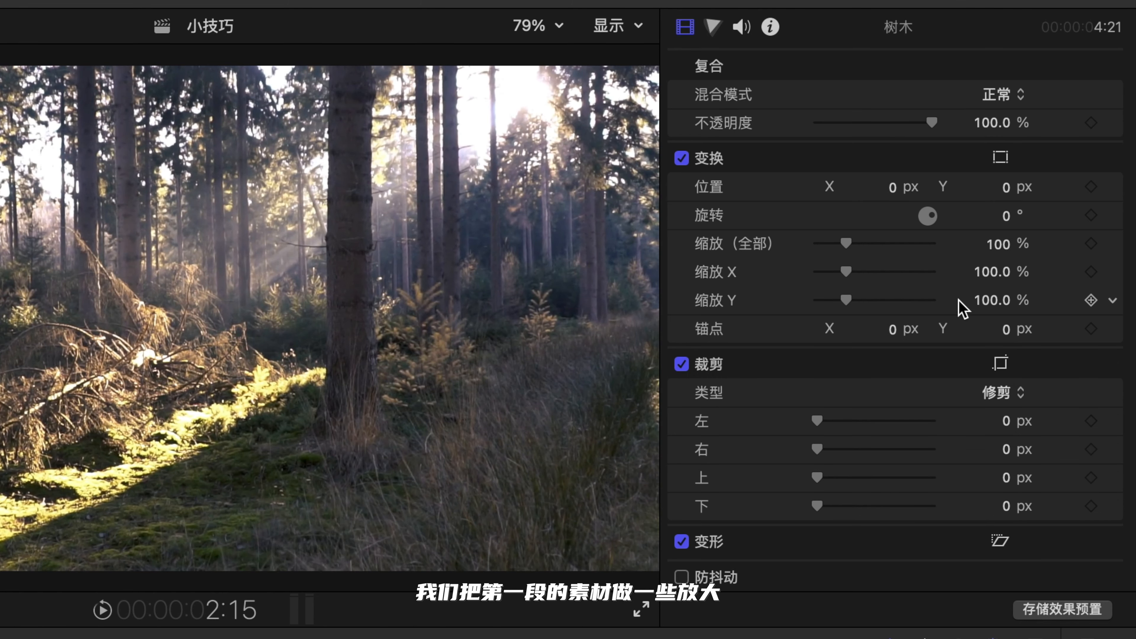
left_click_drag(1010, 246, 1012, 247)
mouse_move(1010, 190)
left_mouse_down()
mouse_move(1010, 211)
mouse_move(1011, 188)
left_mouse_up()
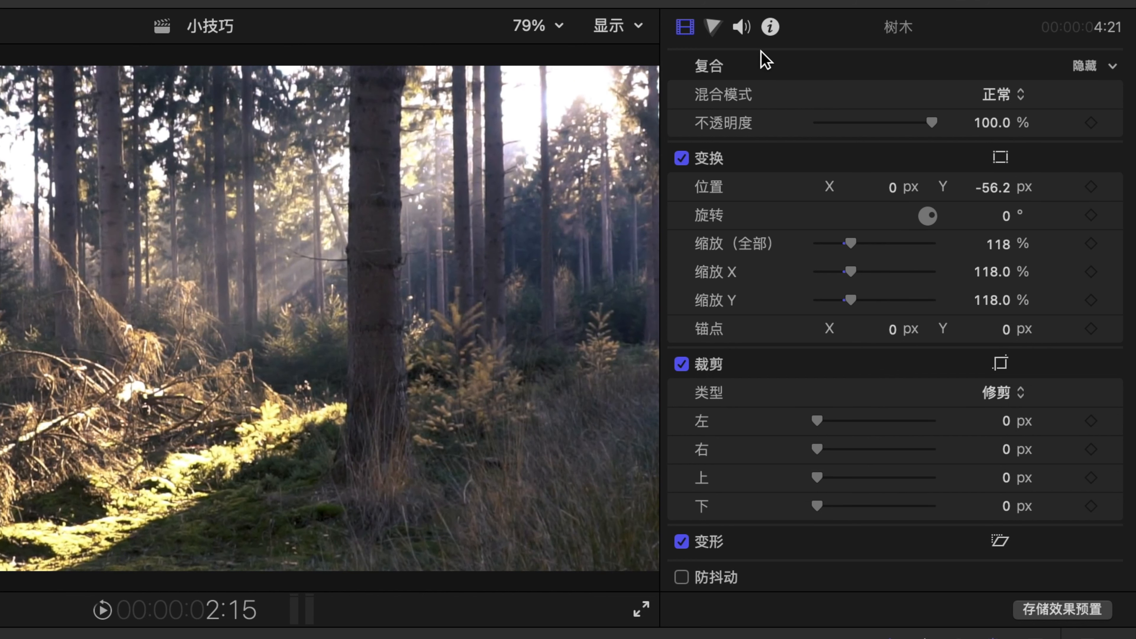
- Raise the 树木 clip's midtone saturation and set its highlights exposure to 40% on the color board
left_click(714, 28)
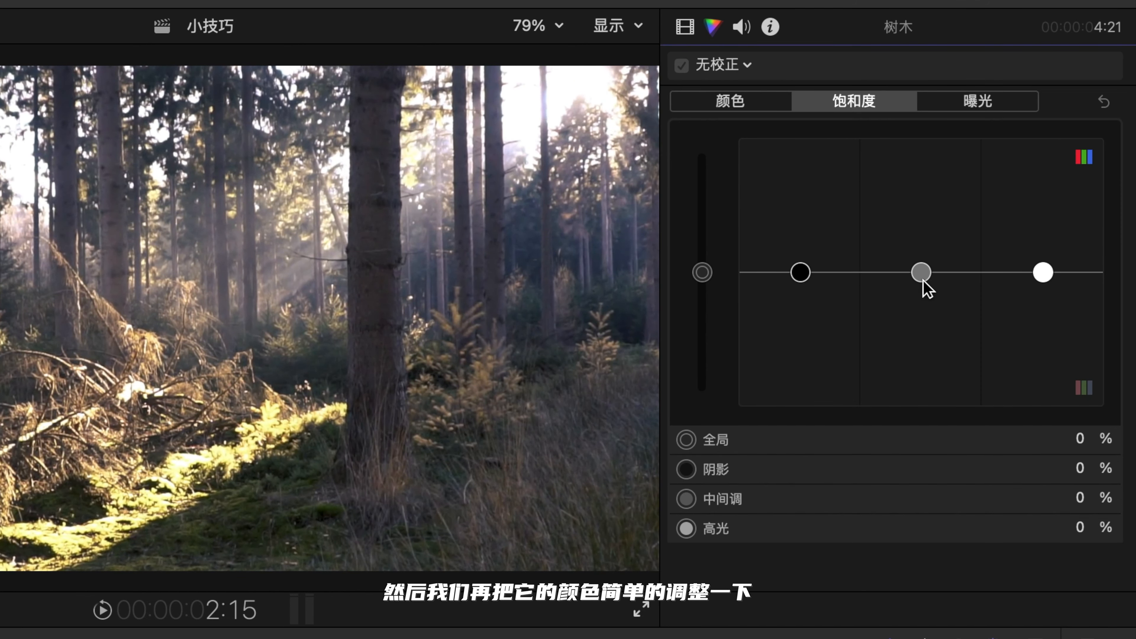
left_click_drag(926, 289, 927, 188)
left_click(984, 108)
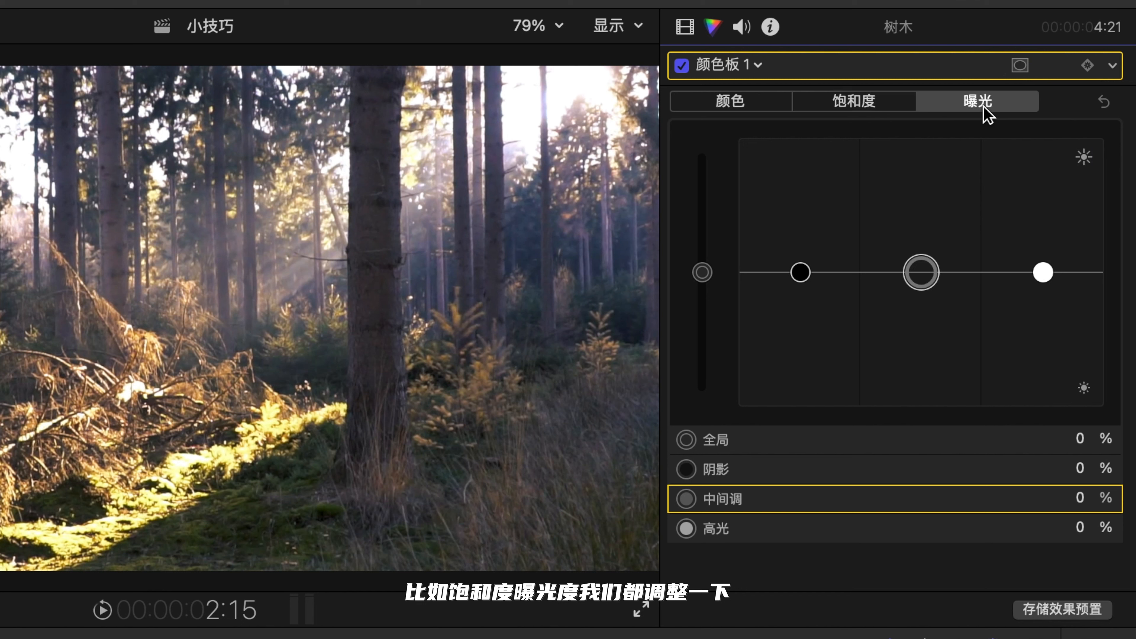
left_click_drag(1042, 274, 1043, 220)
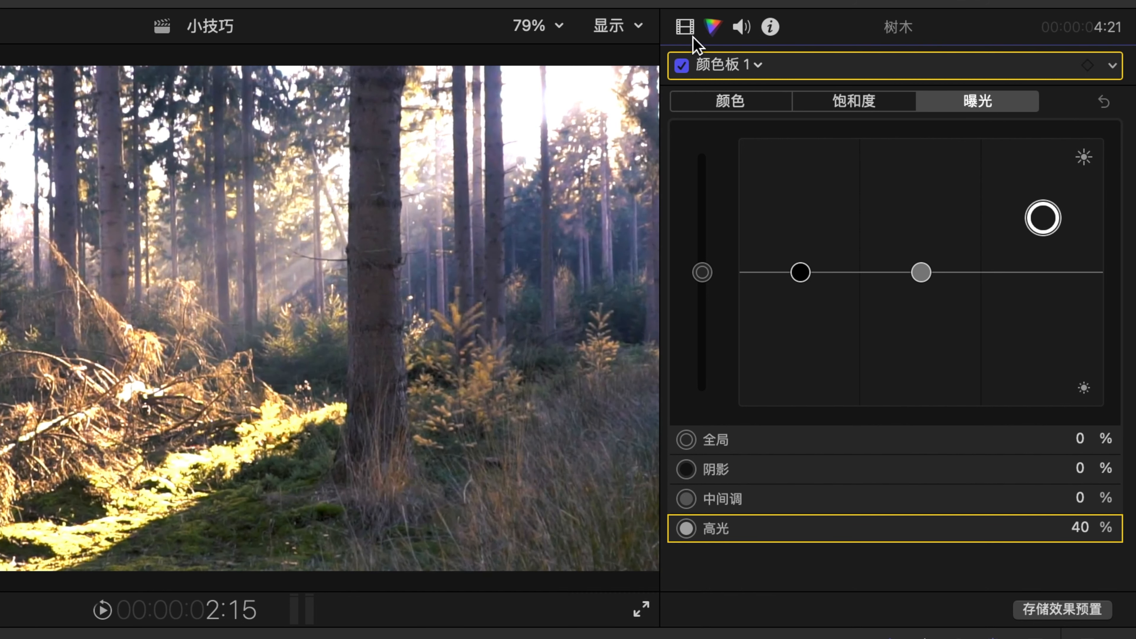
left_click(676, 28)
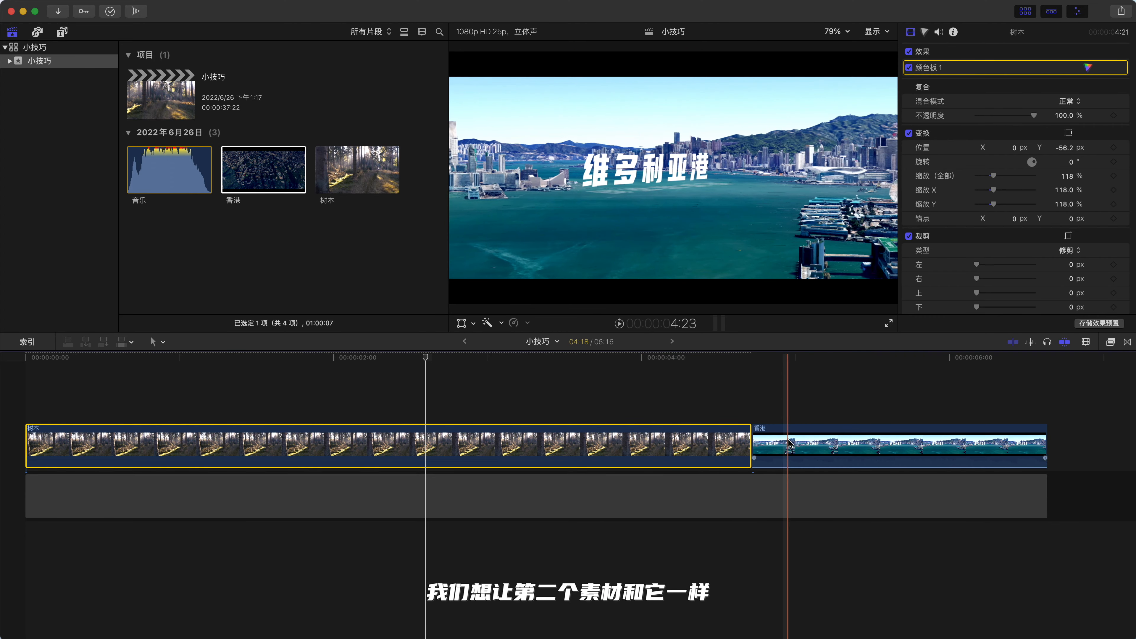
- Copy the 树木 clip and paste its 颜色板 1 effect, position and scale attributes onto the 香港 clip, with keyframes stretched to fit
left_click(581, 453)
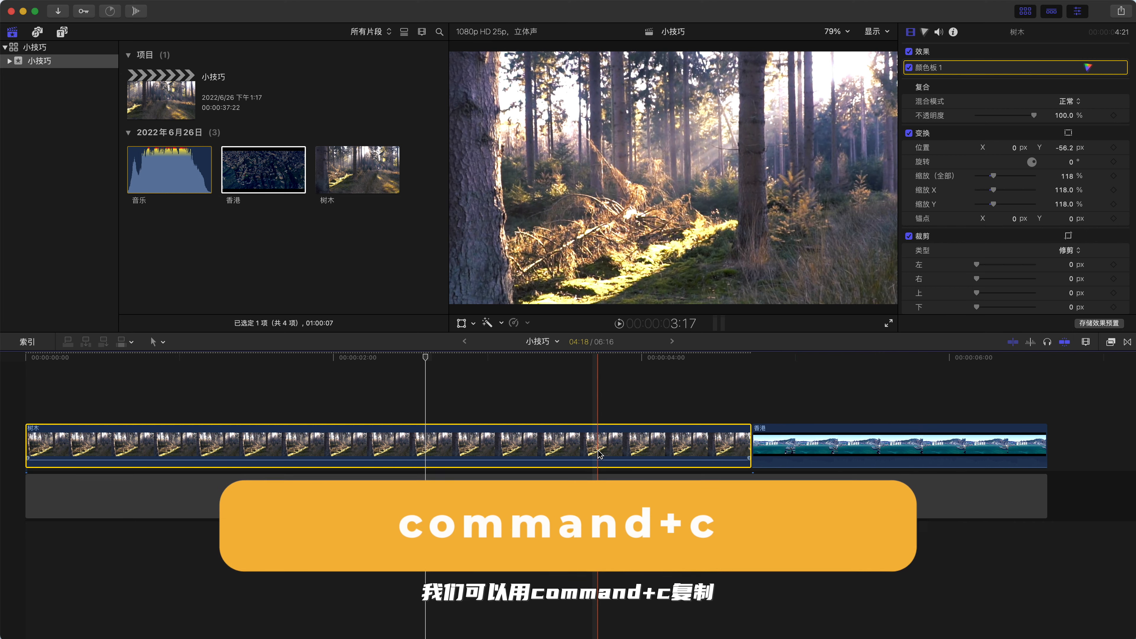
left_click(609, 452)
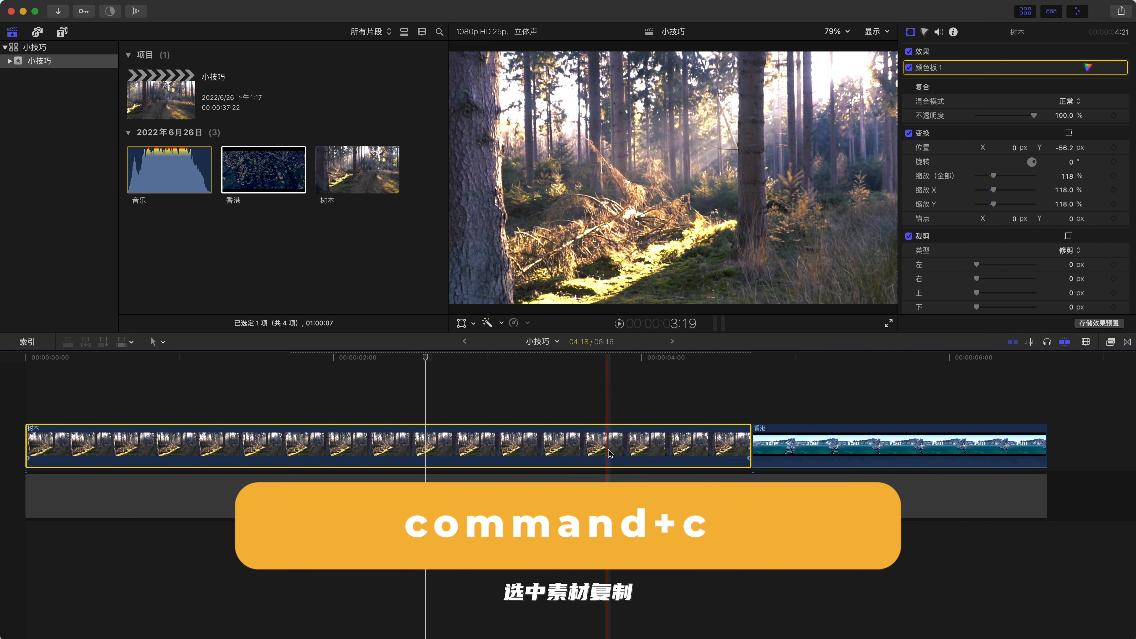
left_click(798, 452)
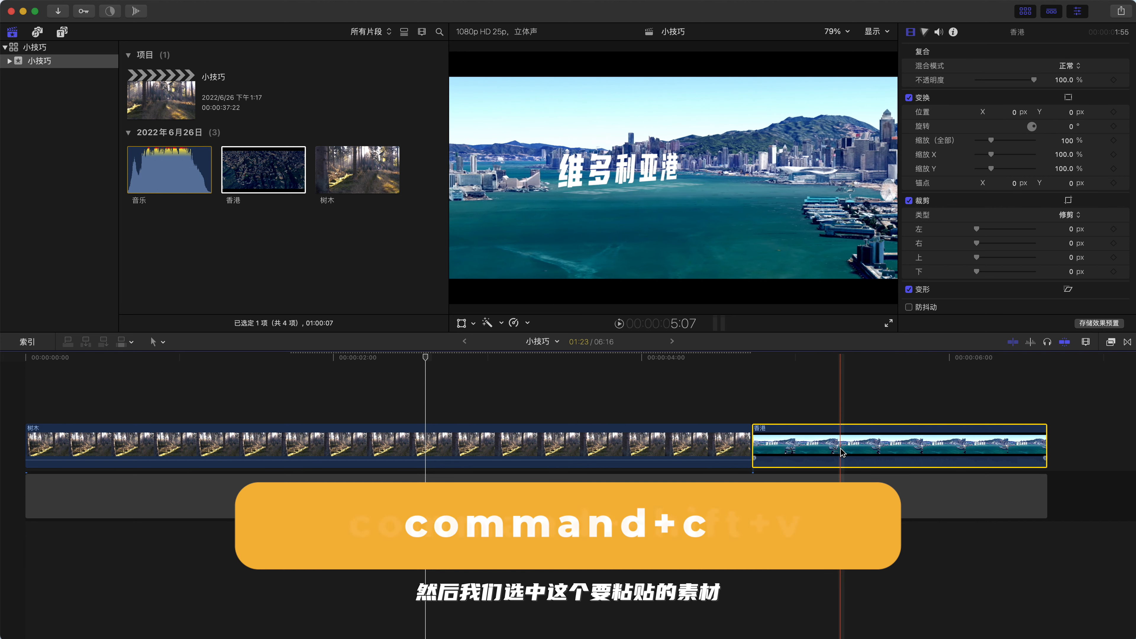
key("shift+super+v")
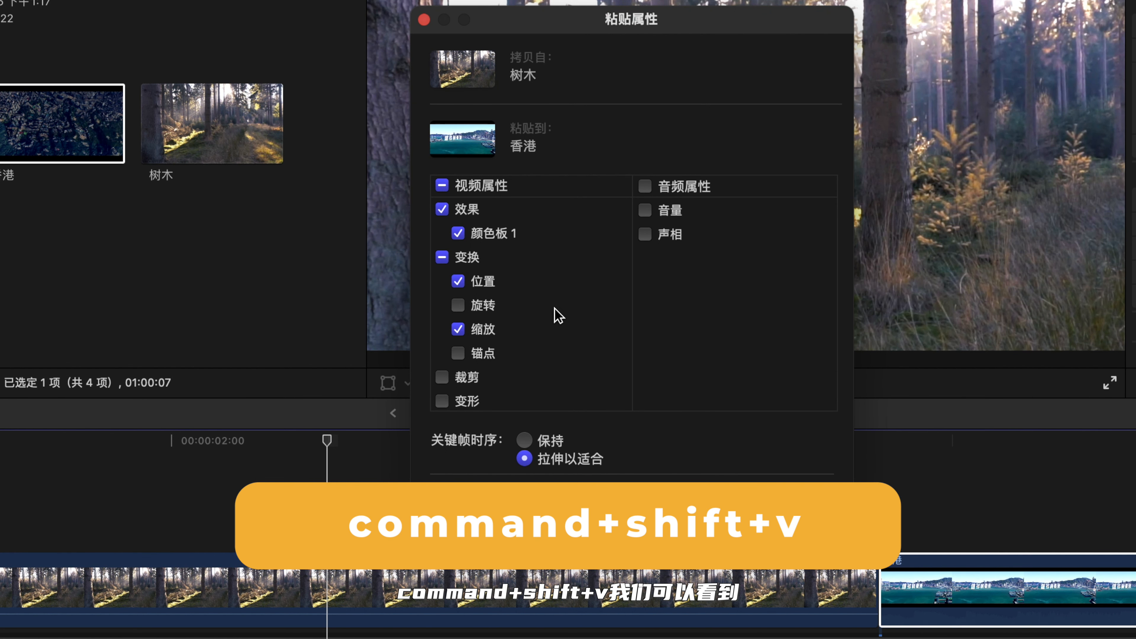
scroll(553, 315, "down", 3)
scroll(532, 308, "up", 3)
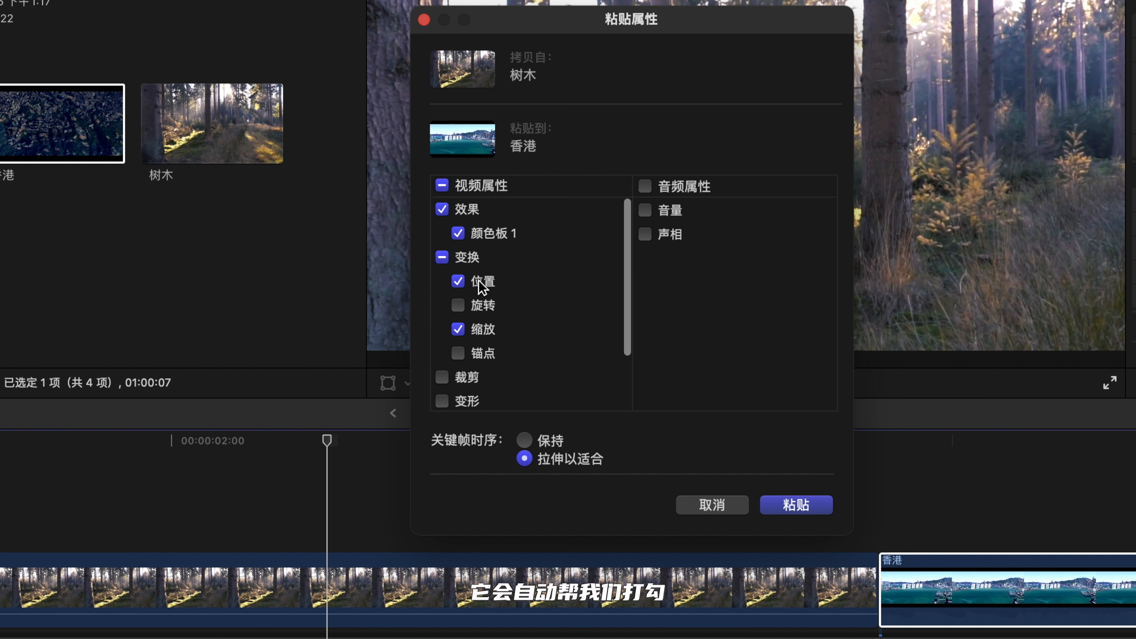
scroll(512, 331, "down", 3)
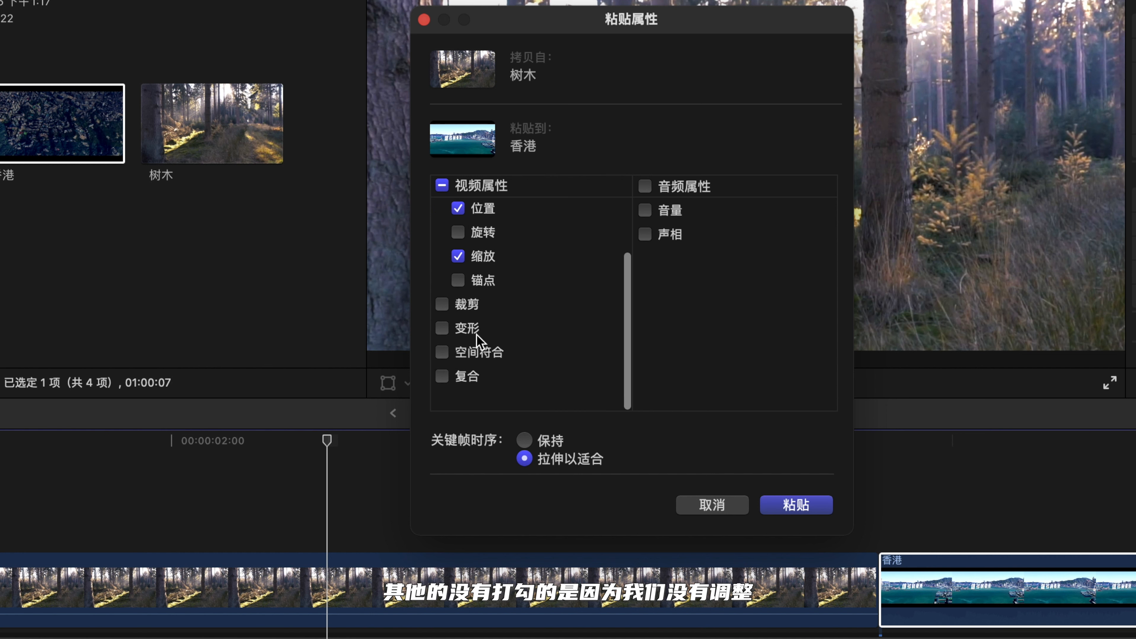
scroll(478, 340, "up", 3)
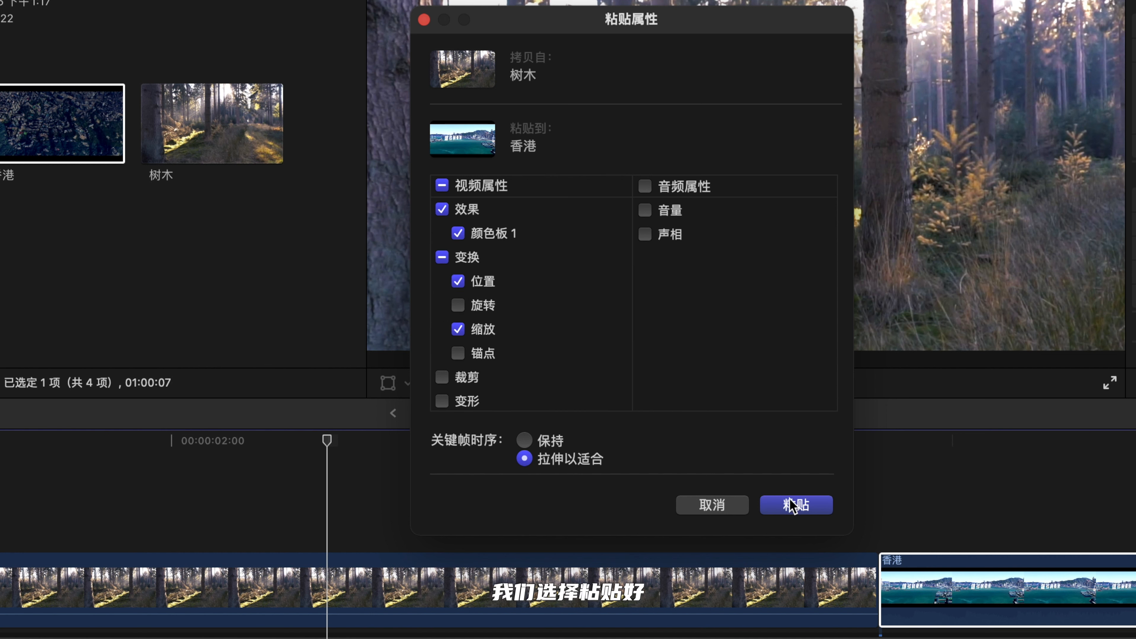
left_click(795, 504)
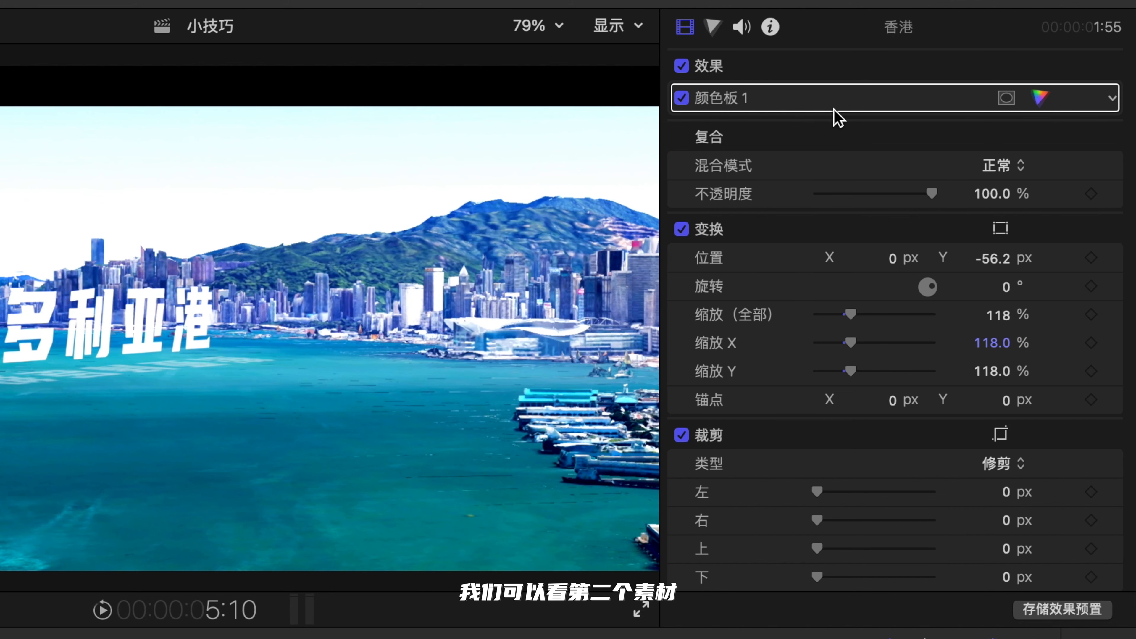
left_click(814, 105)
left_click(994, 195)
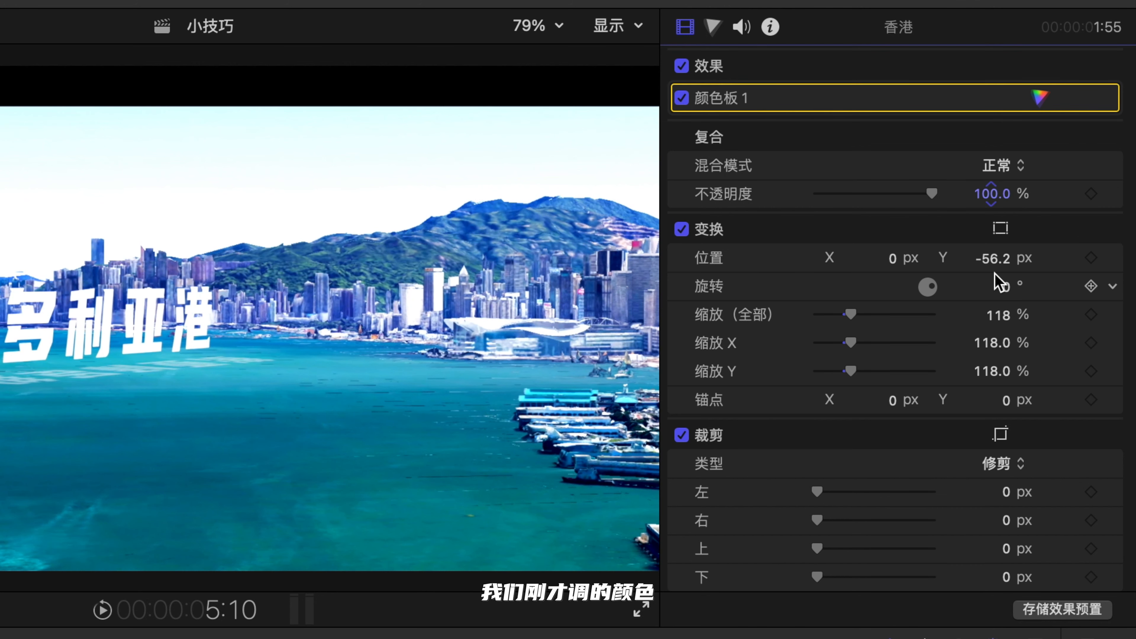